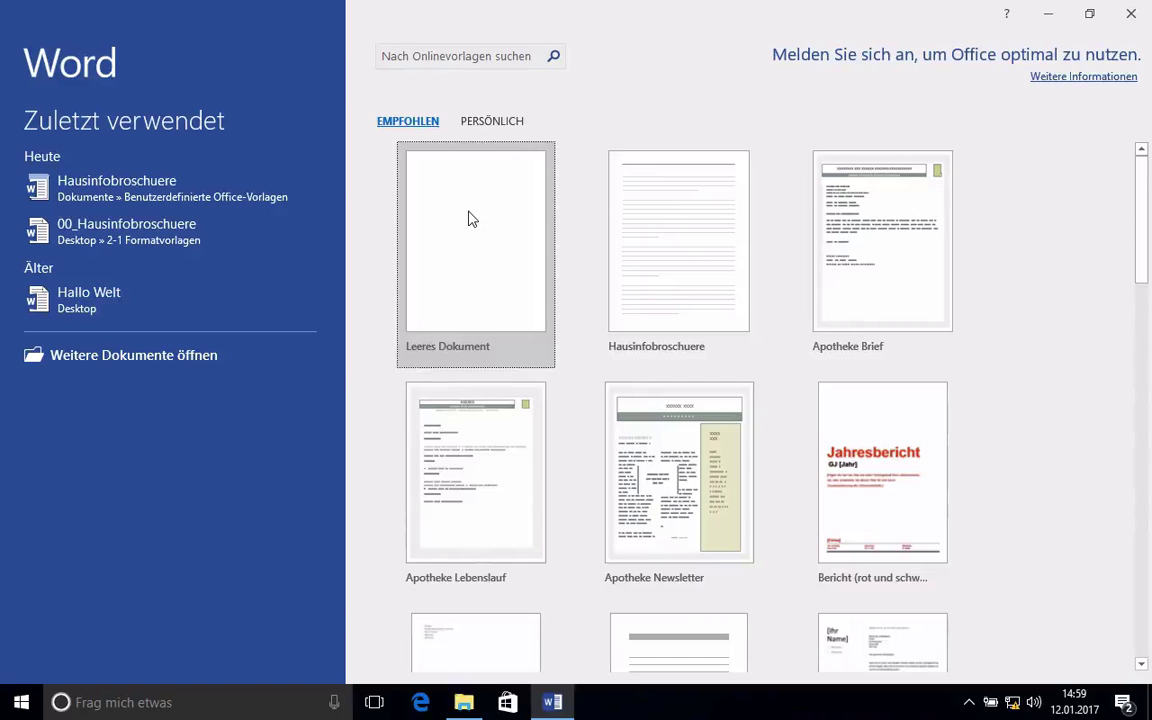
# Create a new Leeres Dokument from the Word start screen.
pyautogui.click(470, 218)
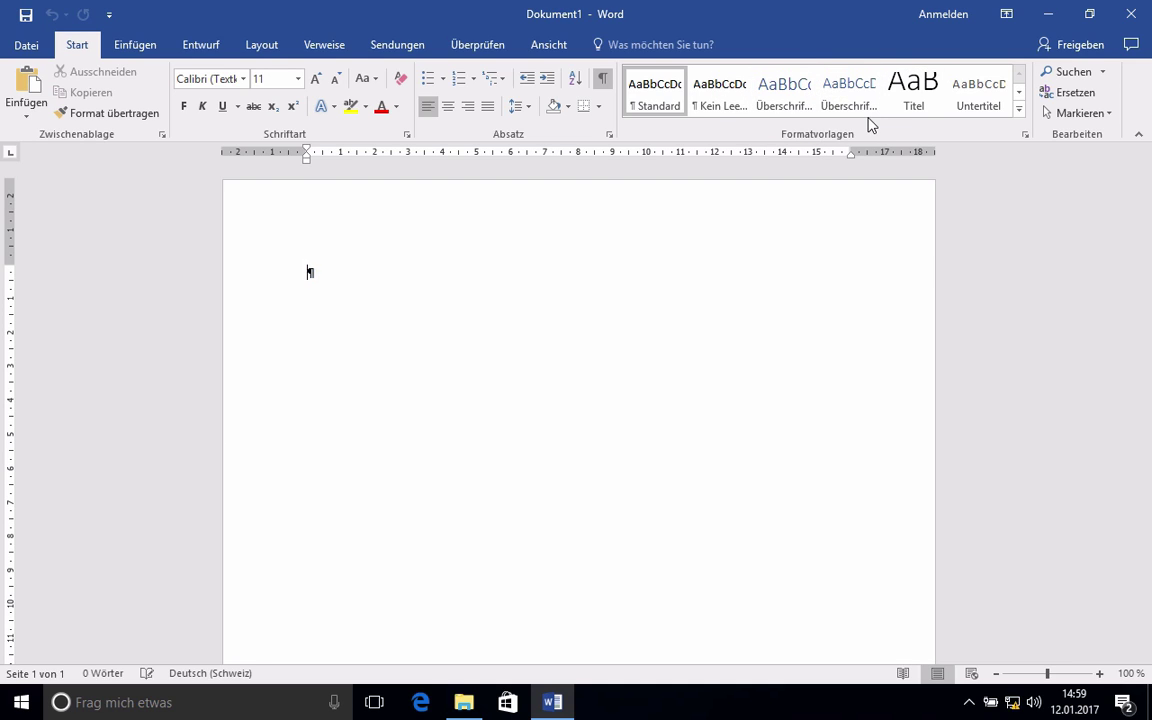
# Show the Formatvorlagen pane and the Standard style's dropdown options.
pyautogui.click(1025, 135)
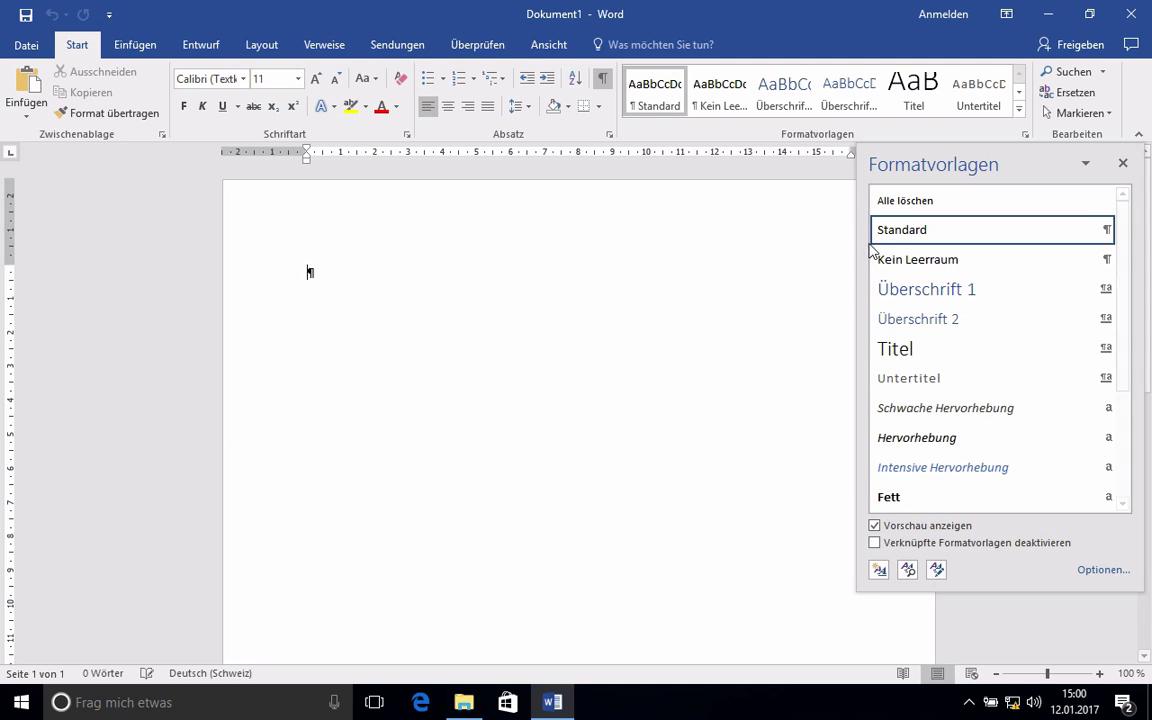
pyautogui.moveTo(985, 230)
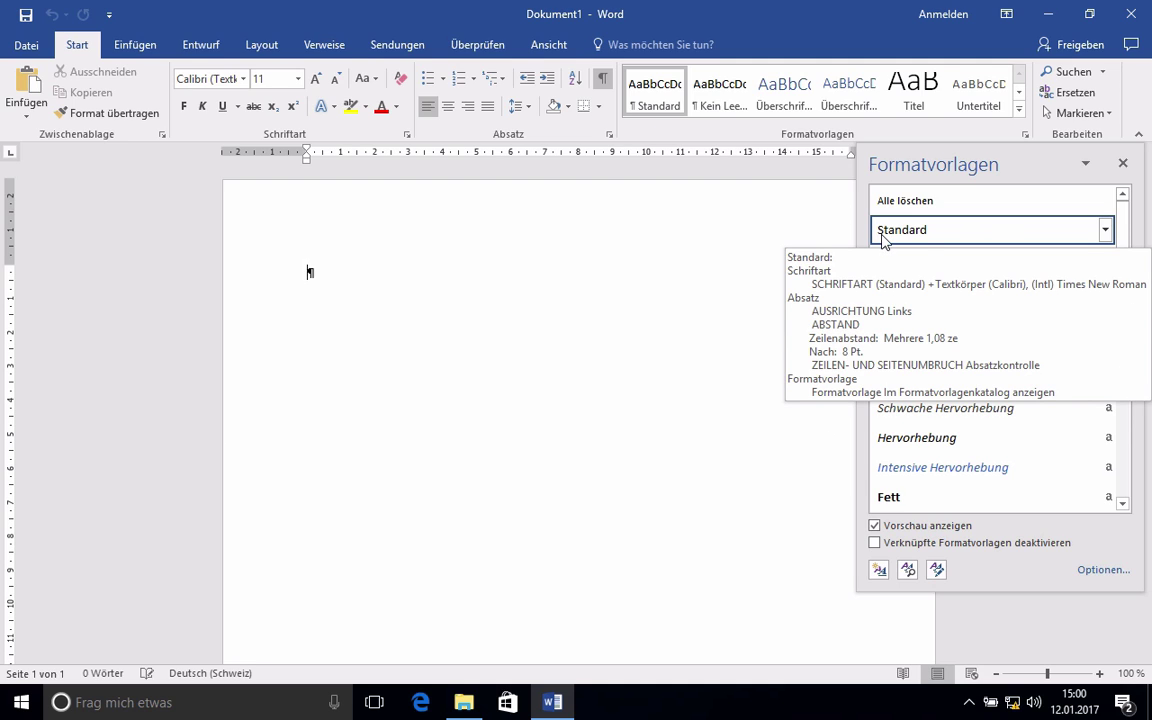
pyautogui.click(1106, 231)
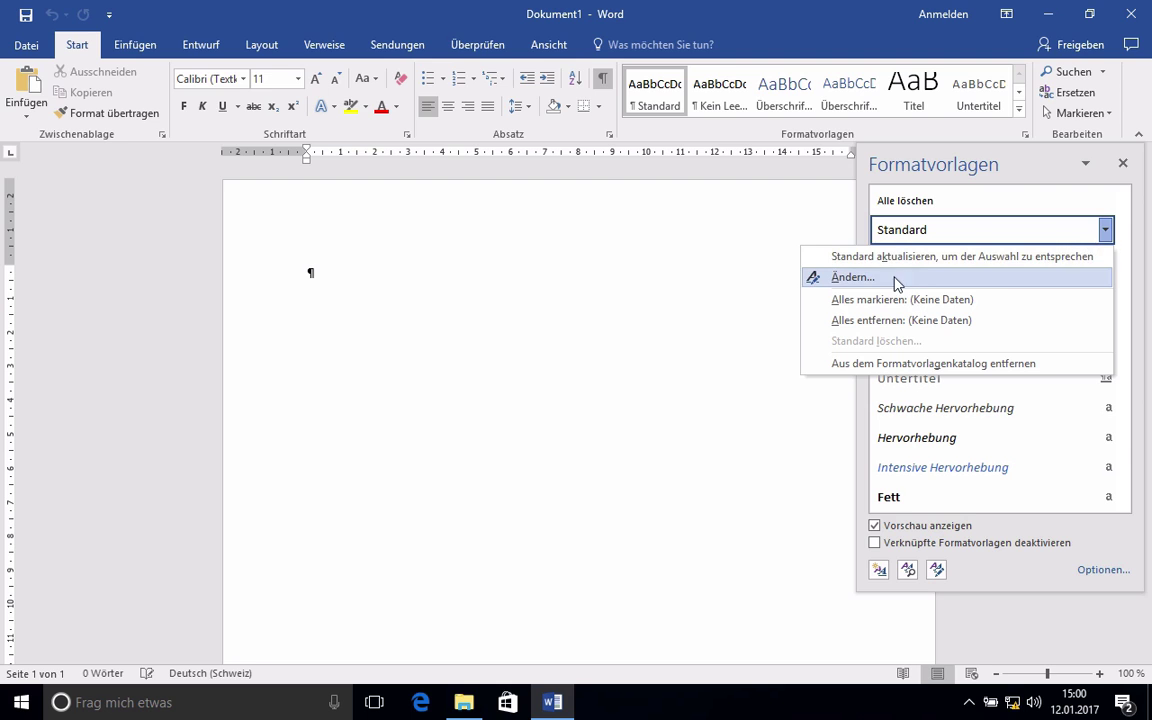
# In Formatvorlage ändern, set the Standard style's font to Segoe UI at 10 pt.
pyautogui.click(850, 278)
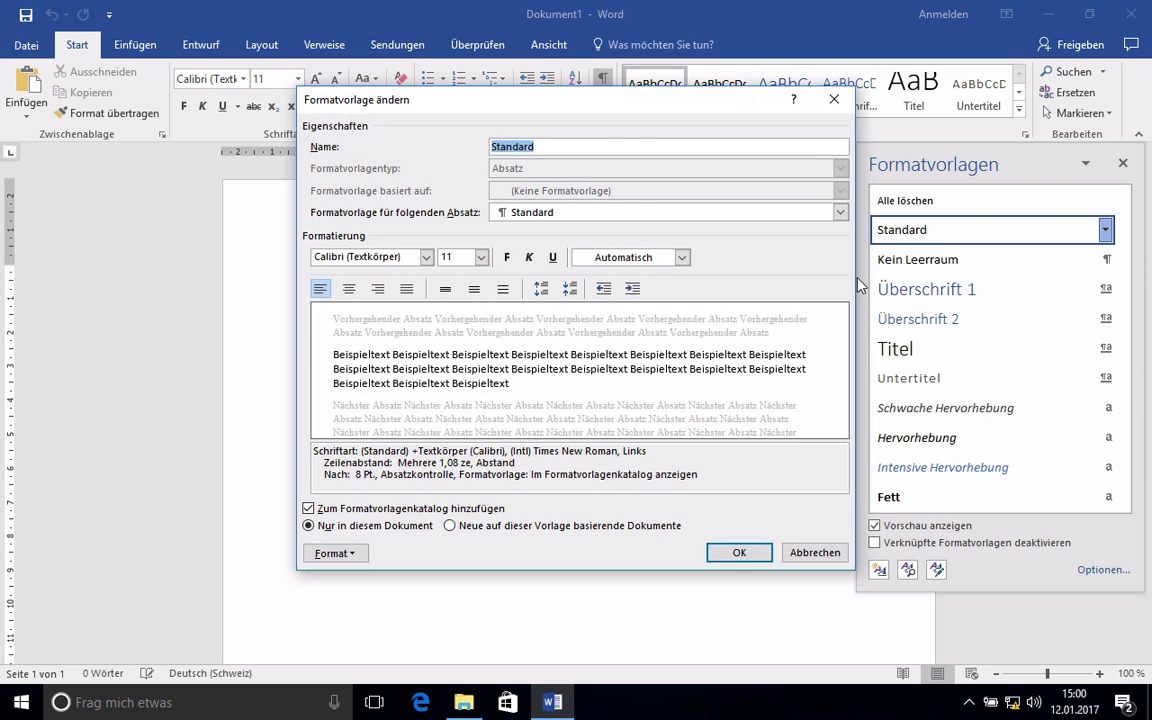
pyautogui.click(426, 257)
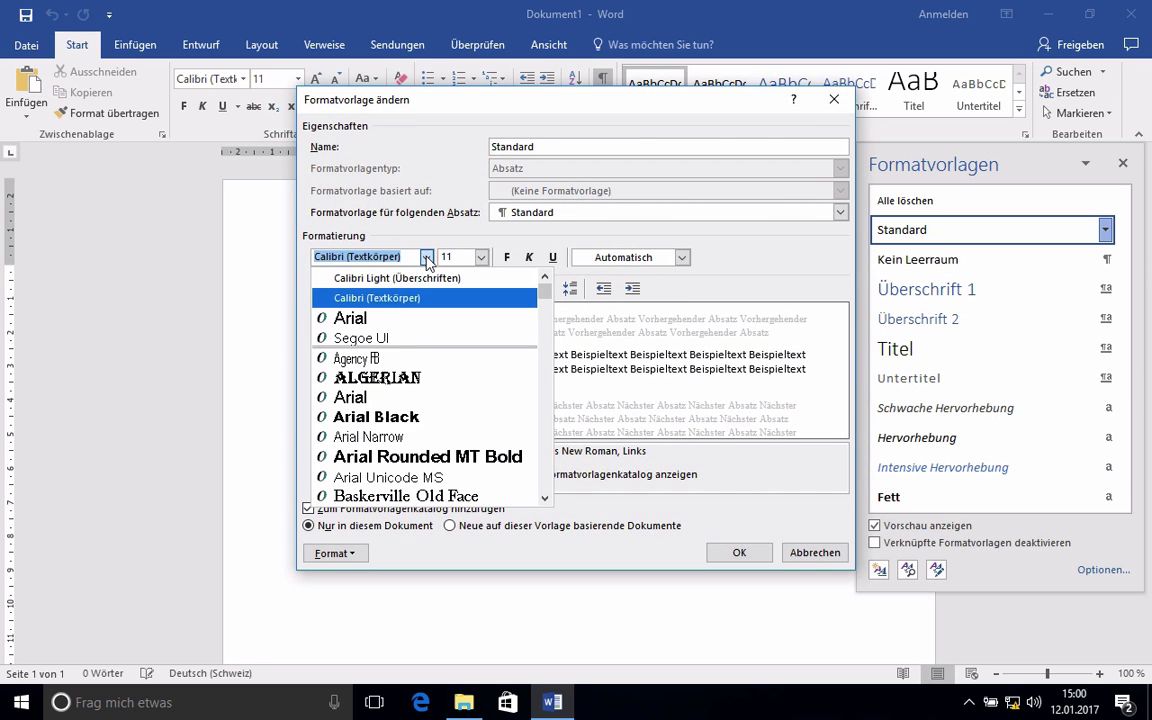
pyautogui.click(368, 340)
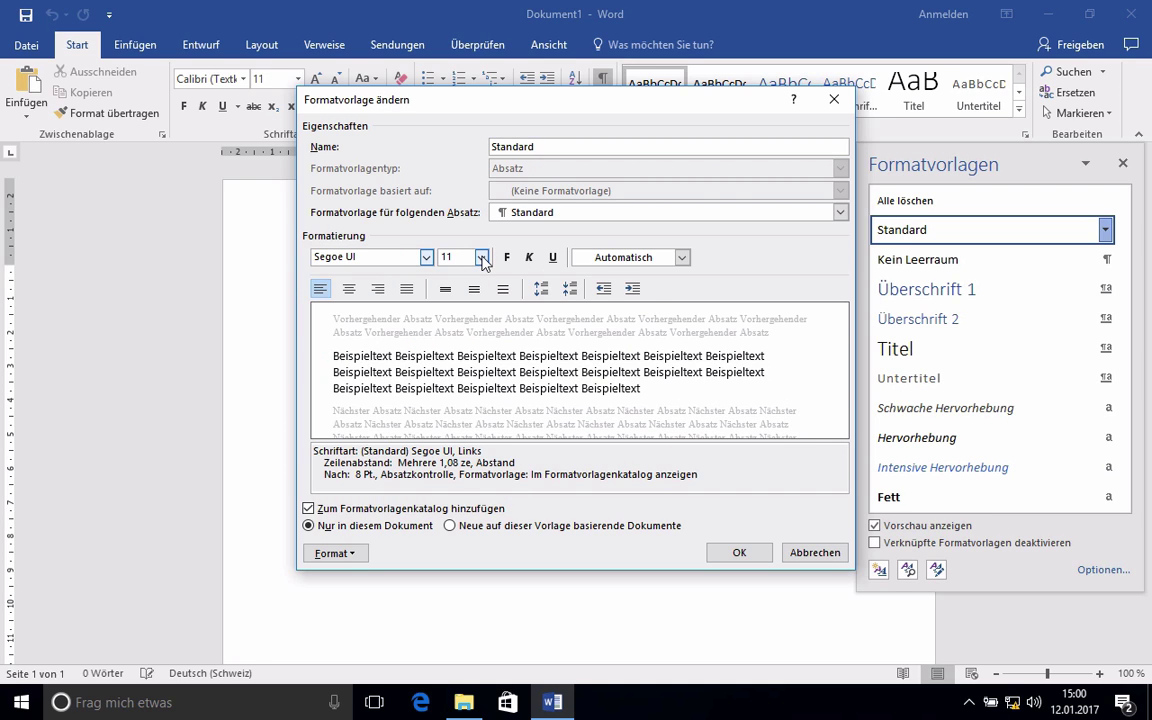
pyautogui.click(482, 258)
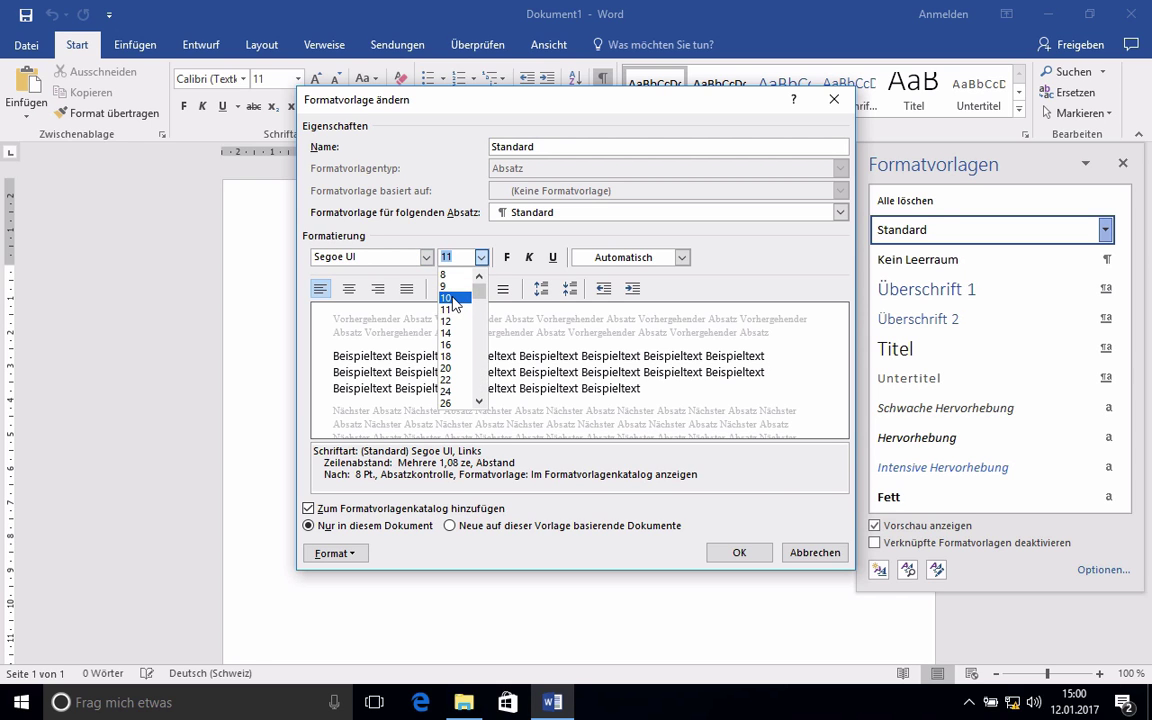
pyautogui.click(453, 298)
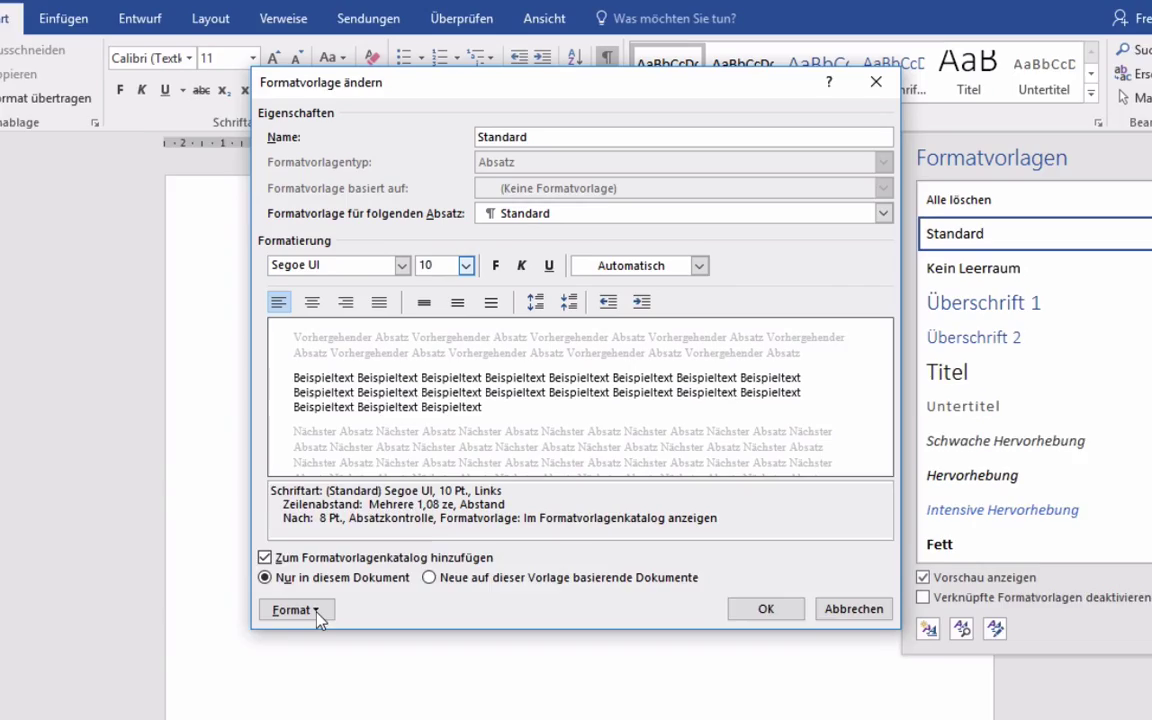
# In Standard's paragraph settings, reduce spacing after to 0 pt and select the line-spacing decimal.
pyautogui.click(355, 555)
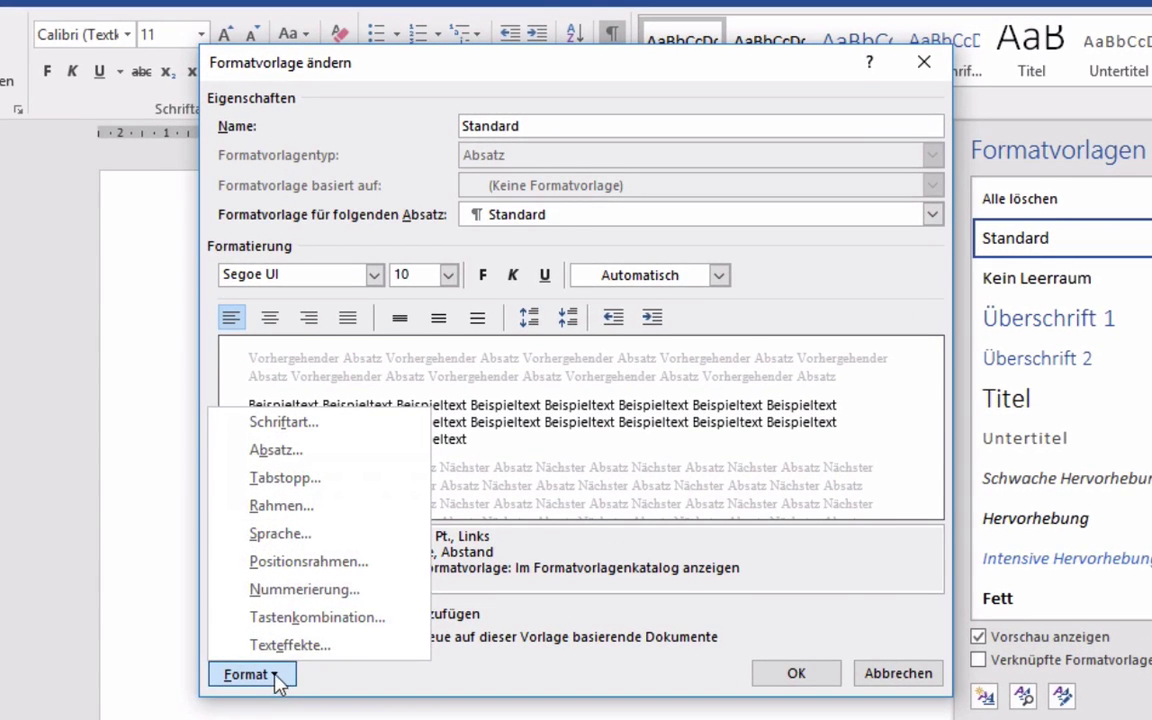
pyautogui.click(268, 450)
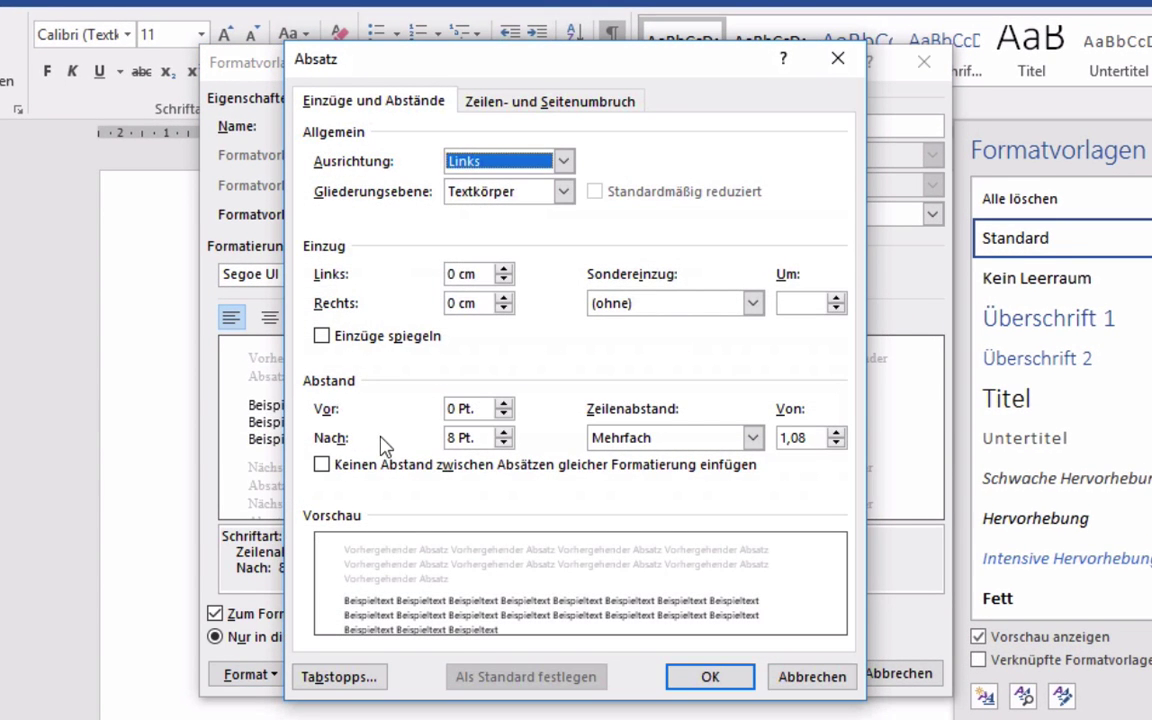
pyautogui.click(504, 443)
pyautogui.click(504, 443)
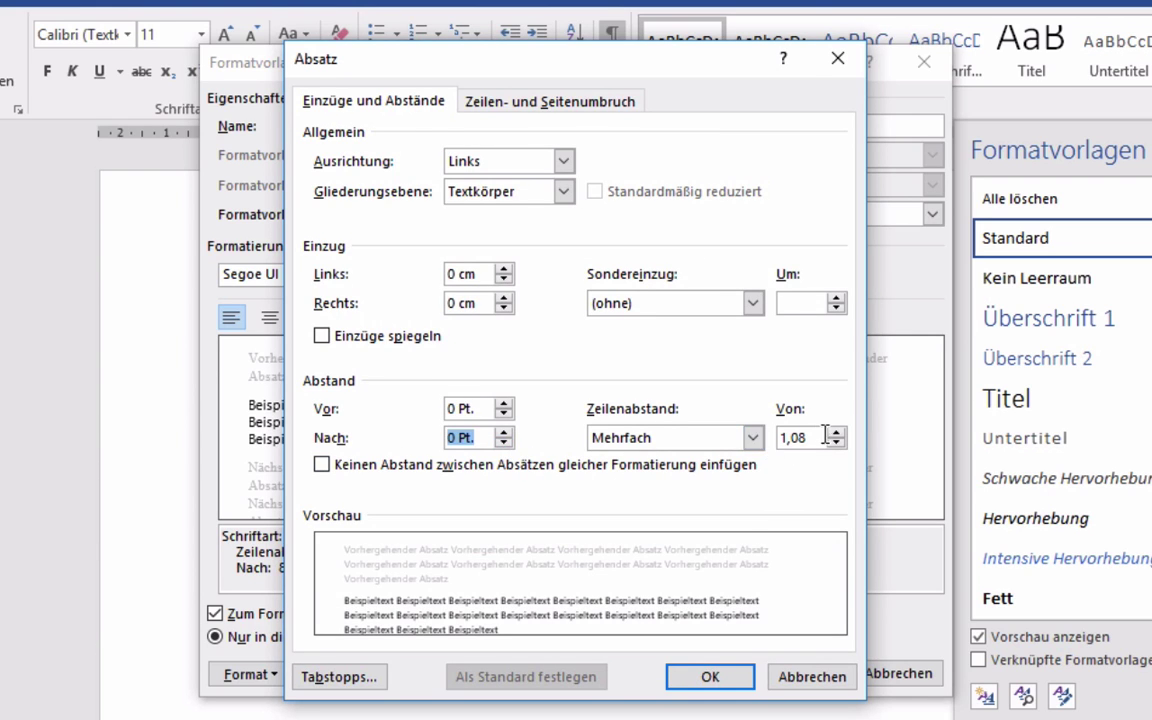
pyautogui.moveTo(806, 437); pyautogui.dragTo(789, 437)
# Make the line-spacing multiple 1,2 and save Standard for new template-based documents.
pyautogui.write('2')
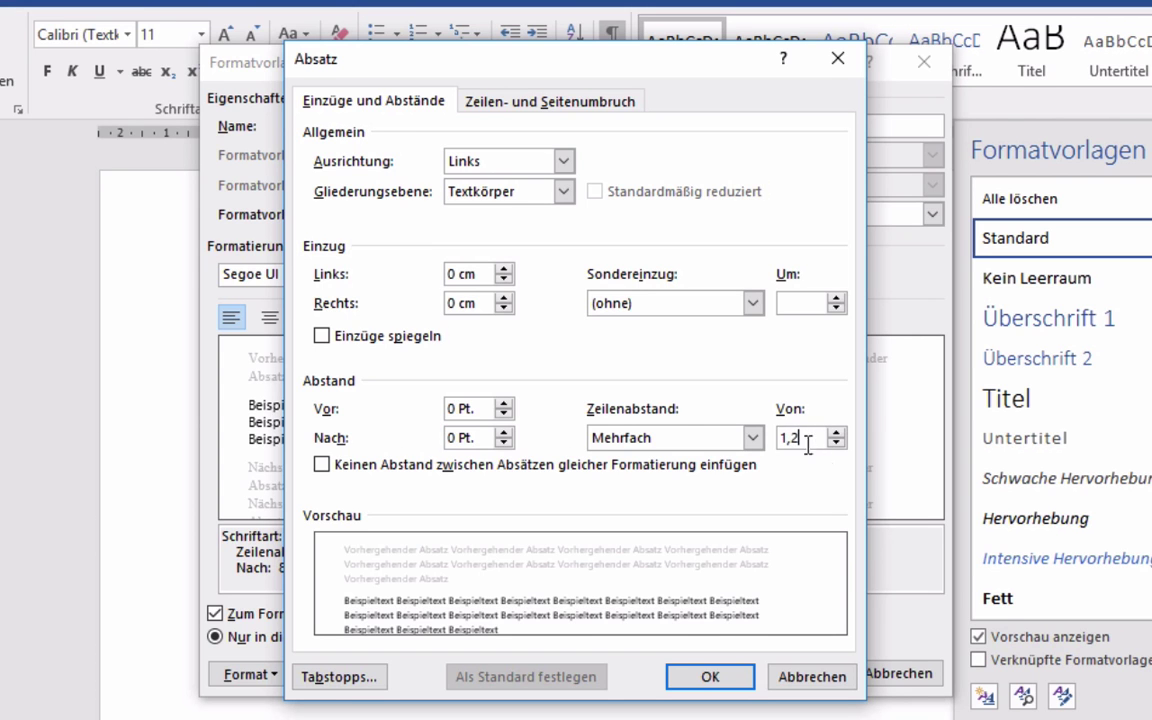
pyautogui.click(712, 678)
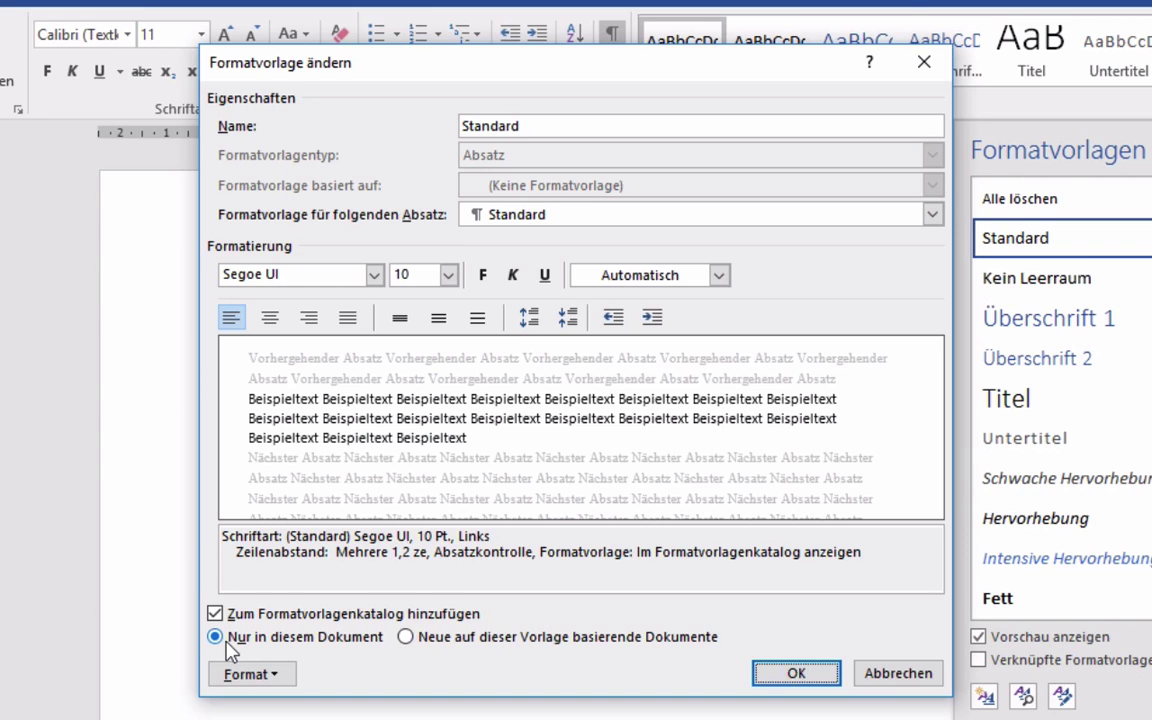
pyautogui.click(406, 638)
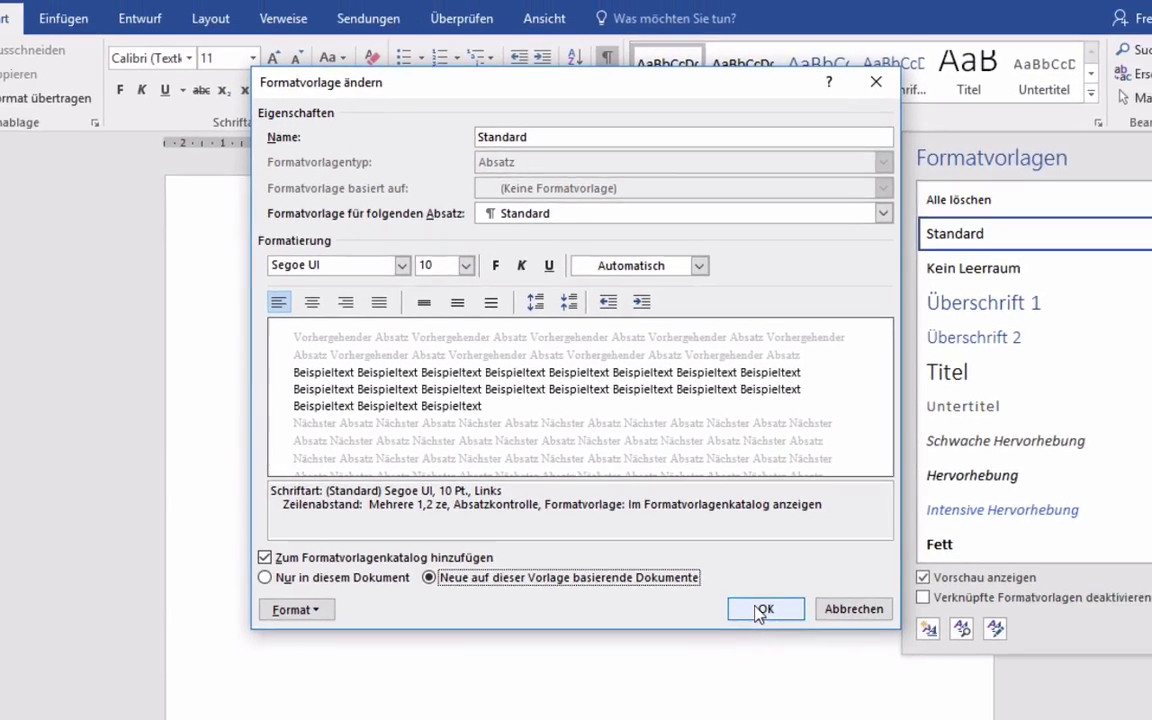
pyautogui.click(792, 675)
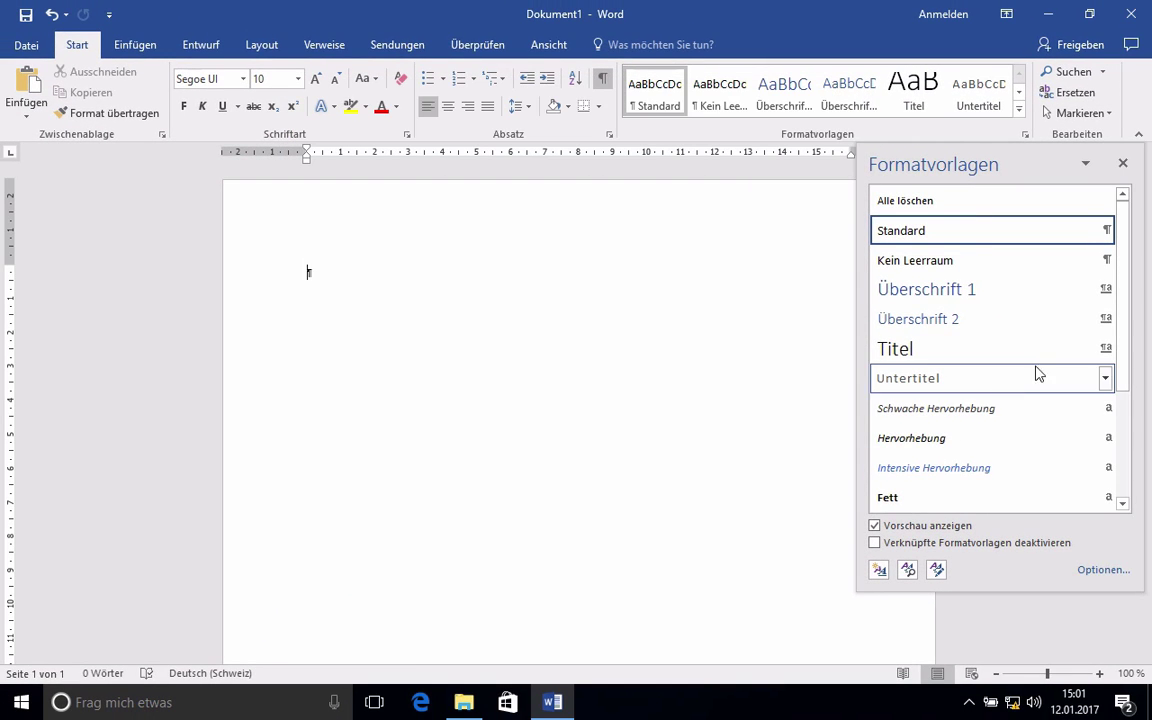
# Redefine Überschrift 1 as Segoe UI 18 pt bold, automatic colour, saved to the template.
pyautogui.click(1105, 289)
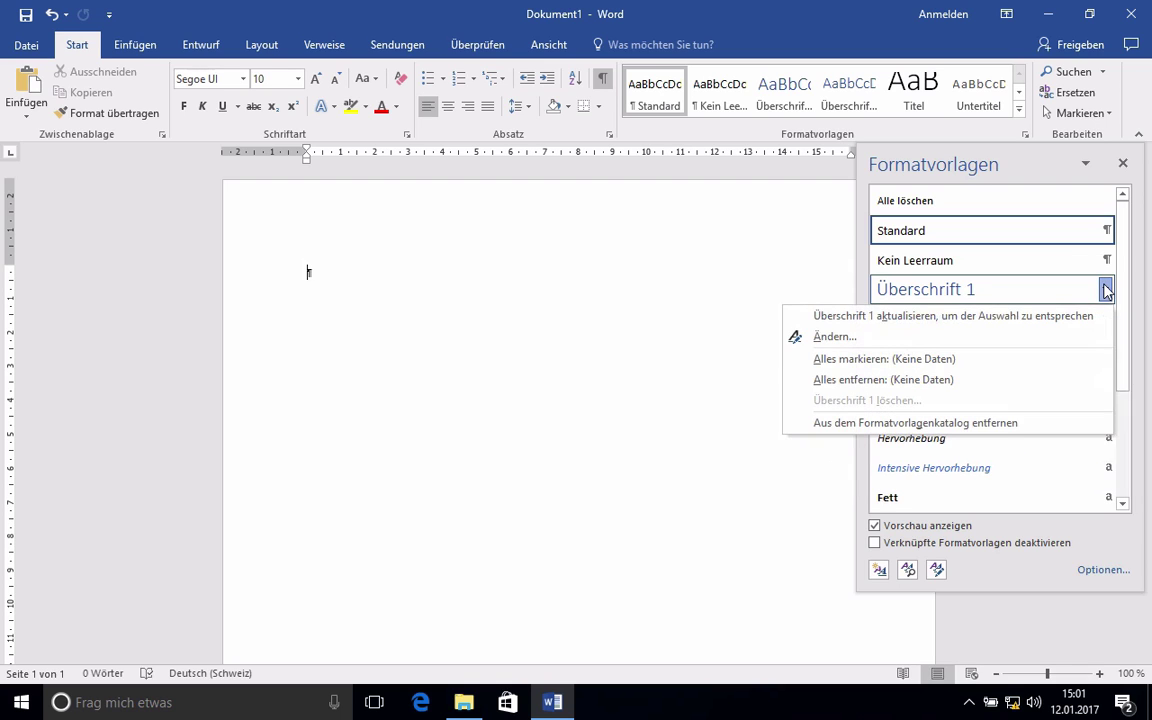
pyautogui.click(928, 338)
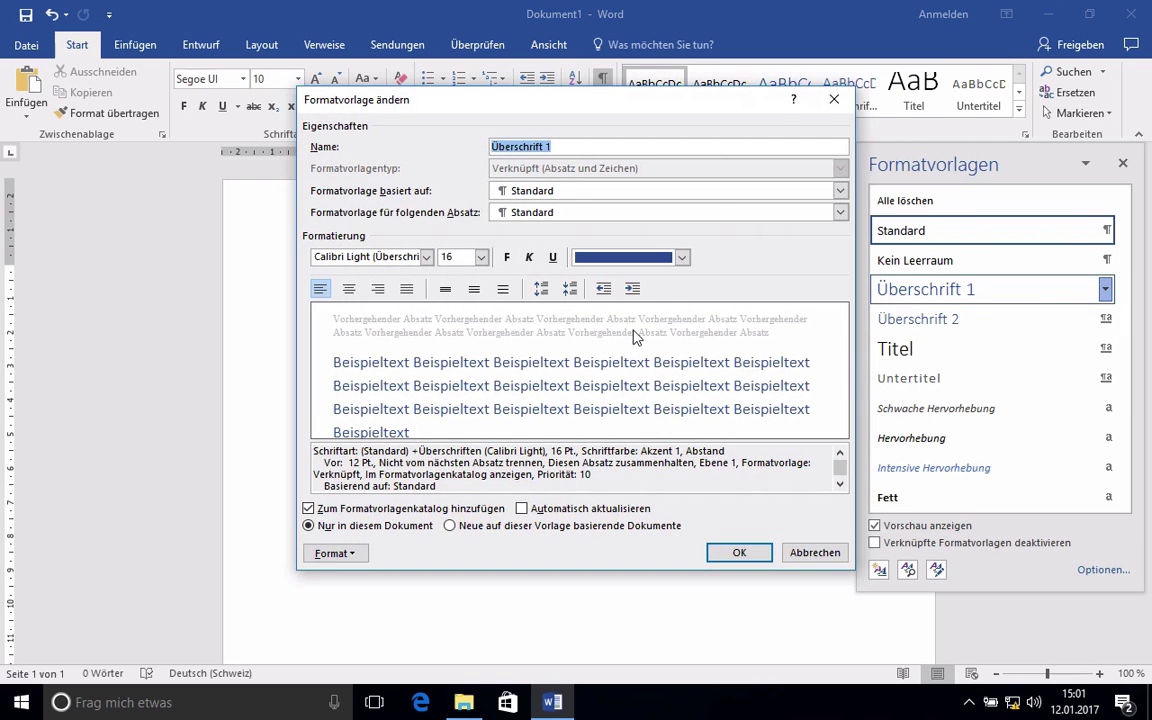
pyautogui.click(426, 257)
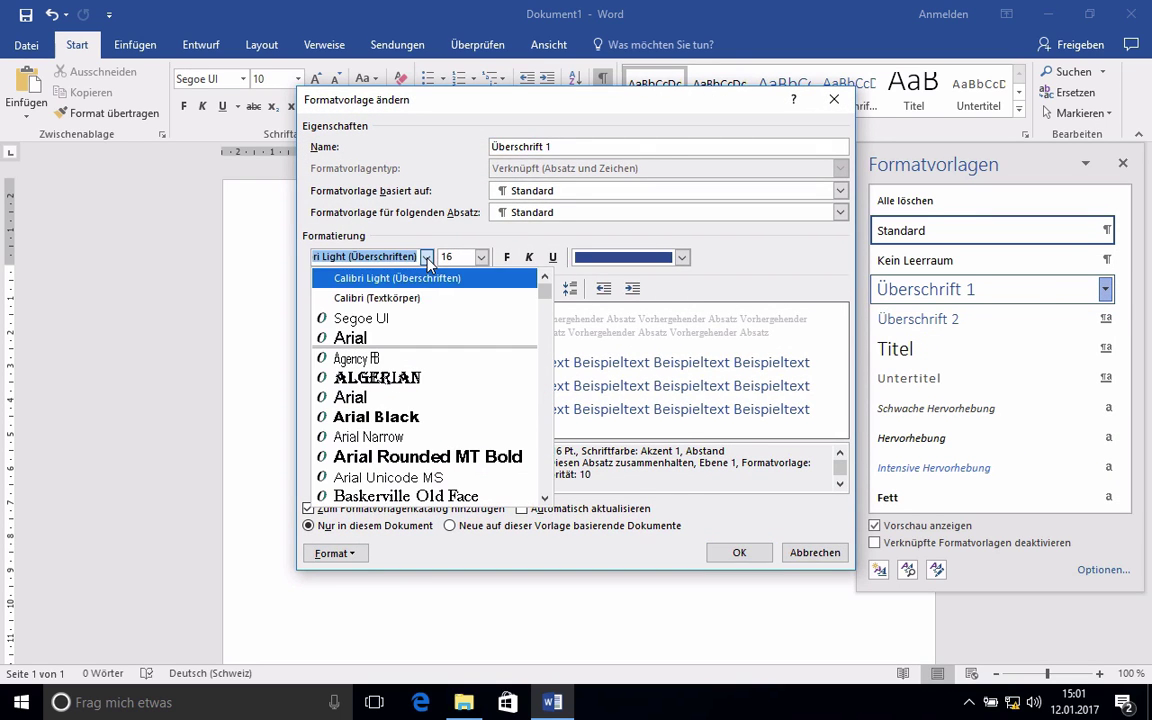
pyautogui.click(365, 319)
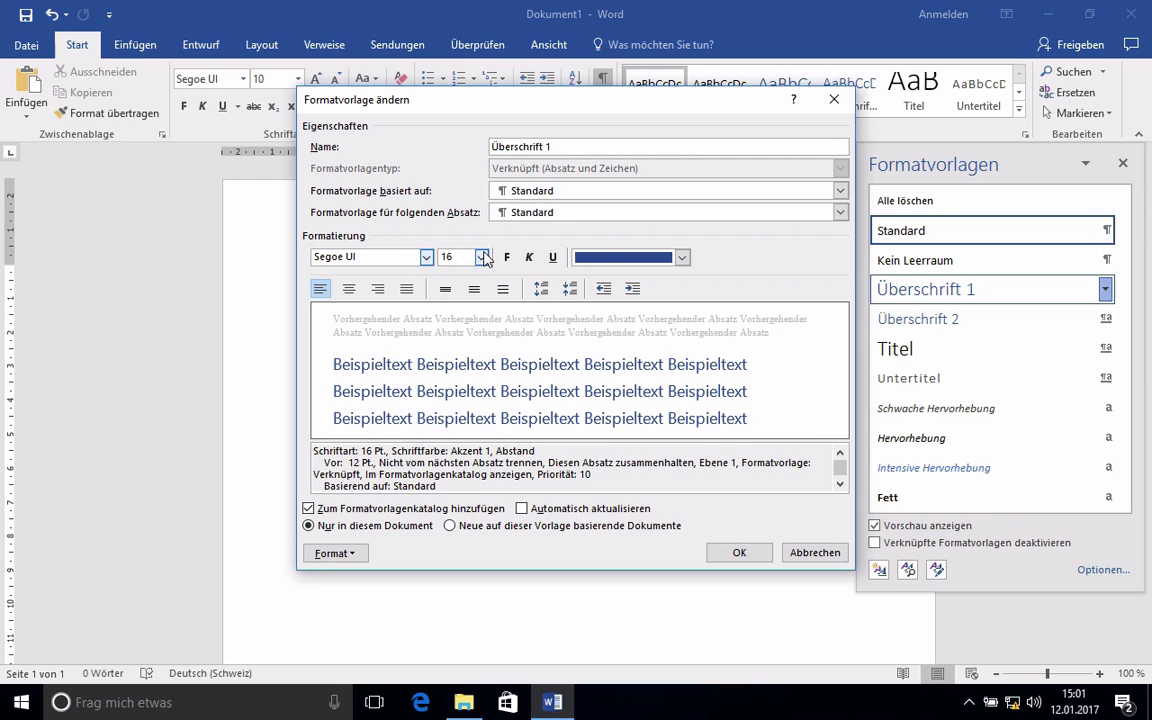
pyautogui.click(482, 257)
pyautogui.click(447, 365)
pyautogui.click(507, 258)
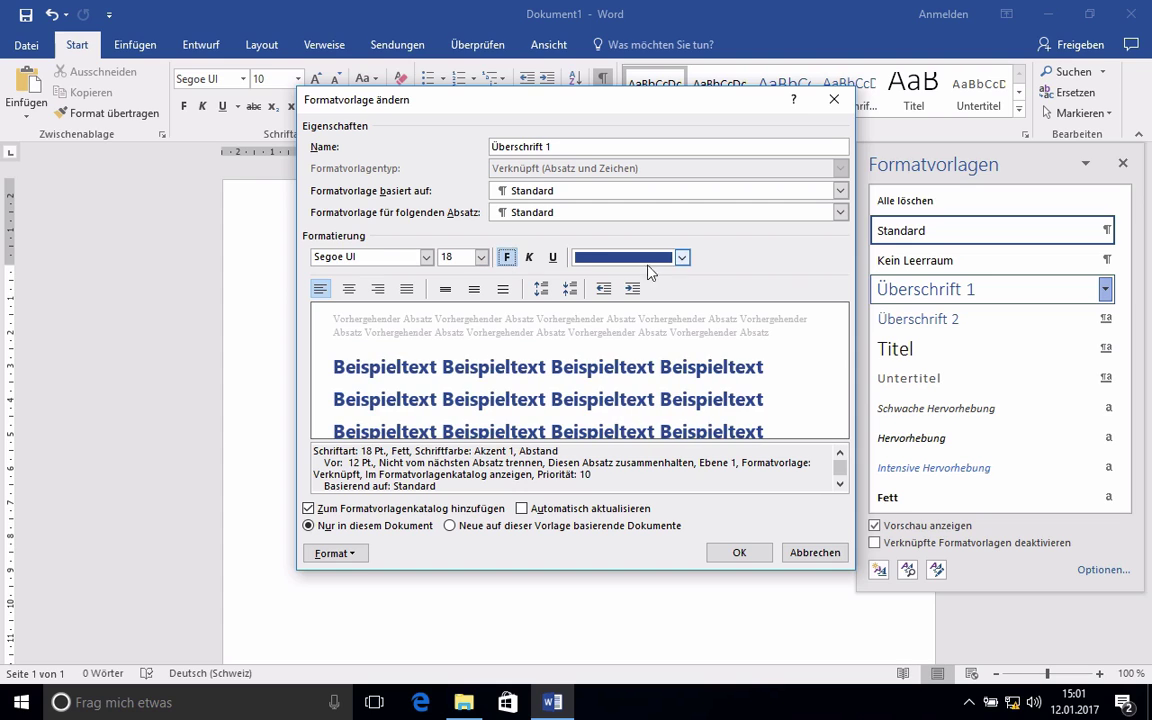
pyautogui.click(682, 257)
pyautogui.click(618, 275)
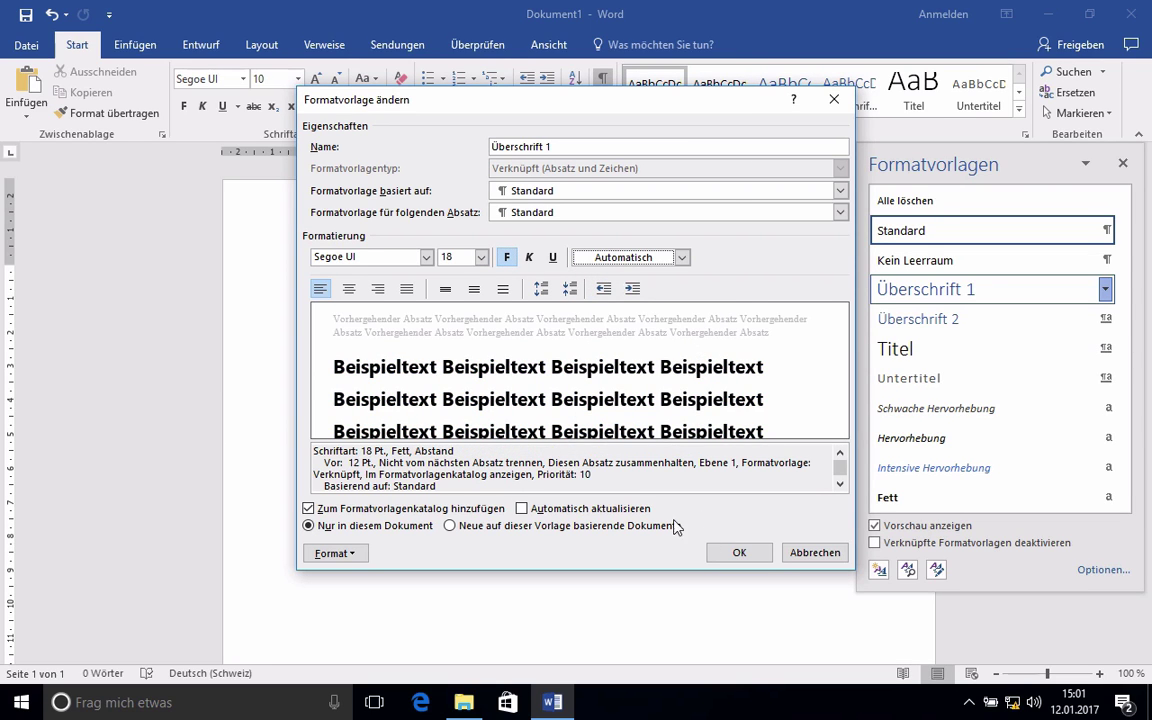
pyautogui.click(451, 525)
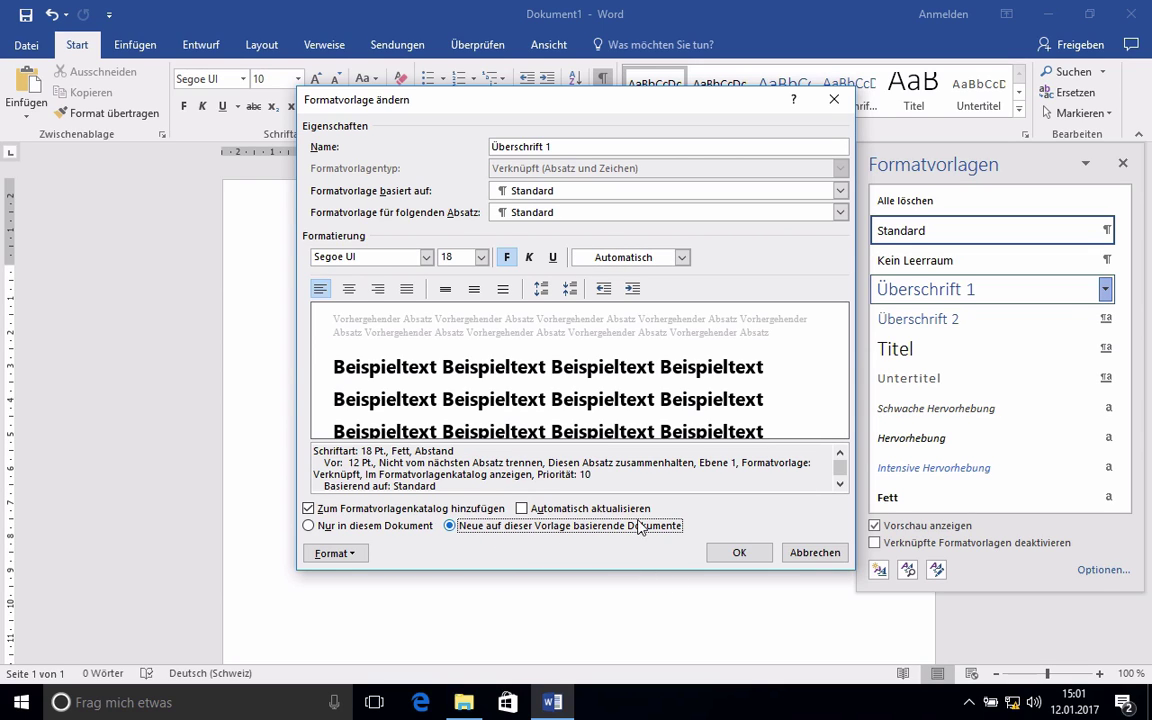
pyautogui.click(737, 553)
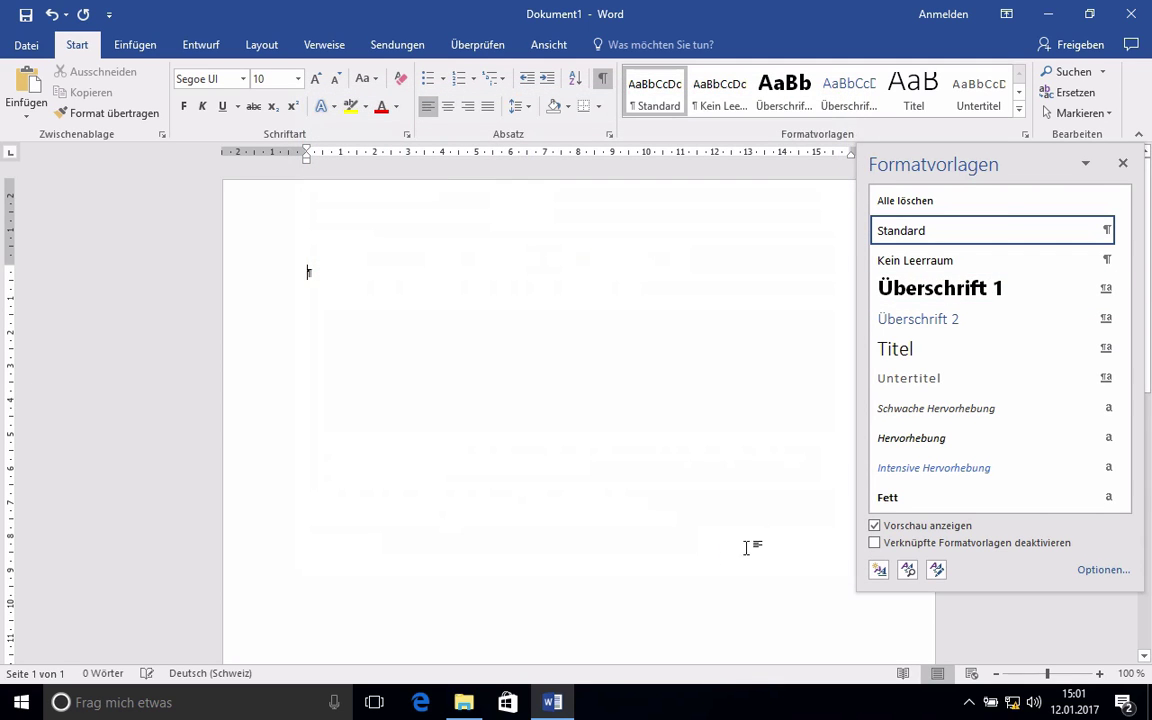
# Modify Überschrift 2 to Segoe UI, 12 pt, Automatisch font colour and bold.
pyautogui.click(1104, 320)
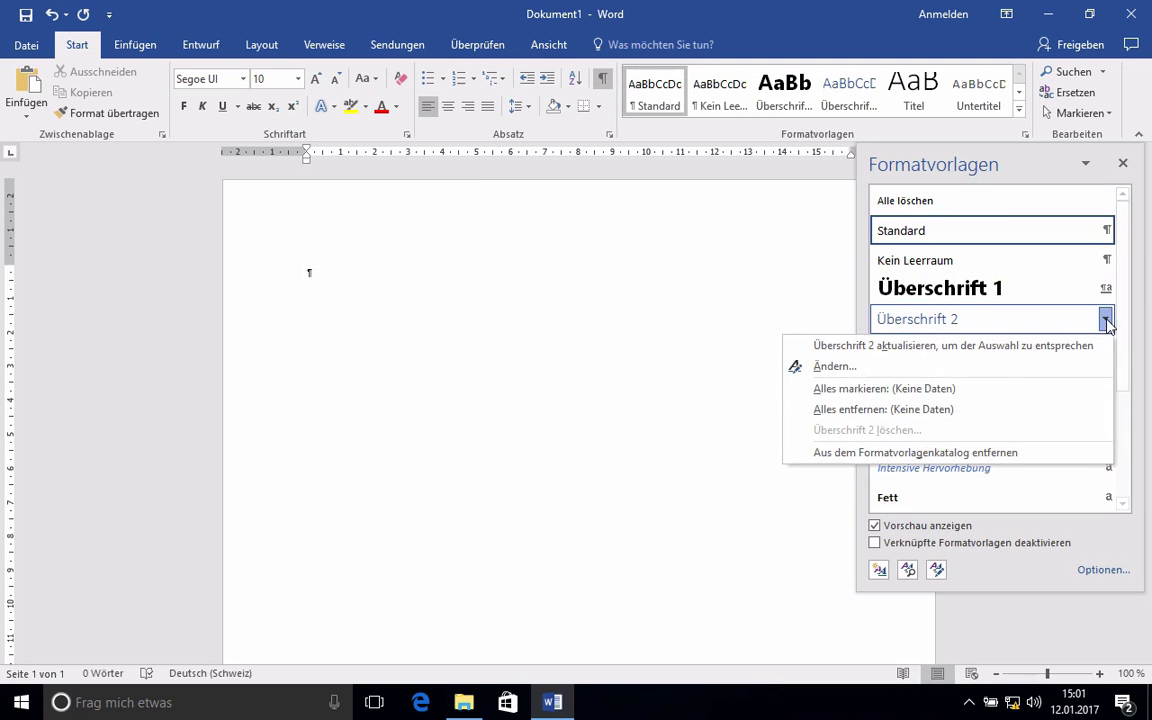
pyautogui.click(918, 367)
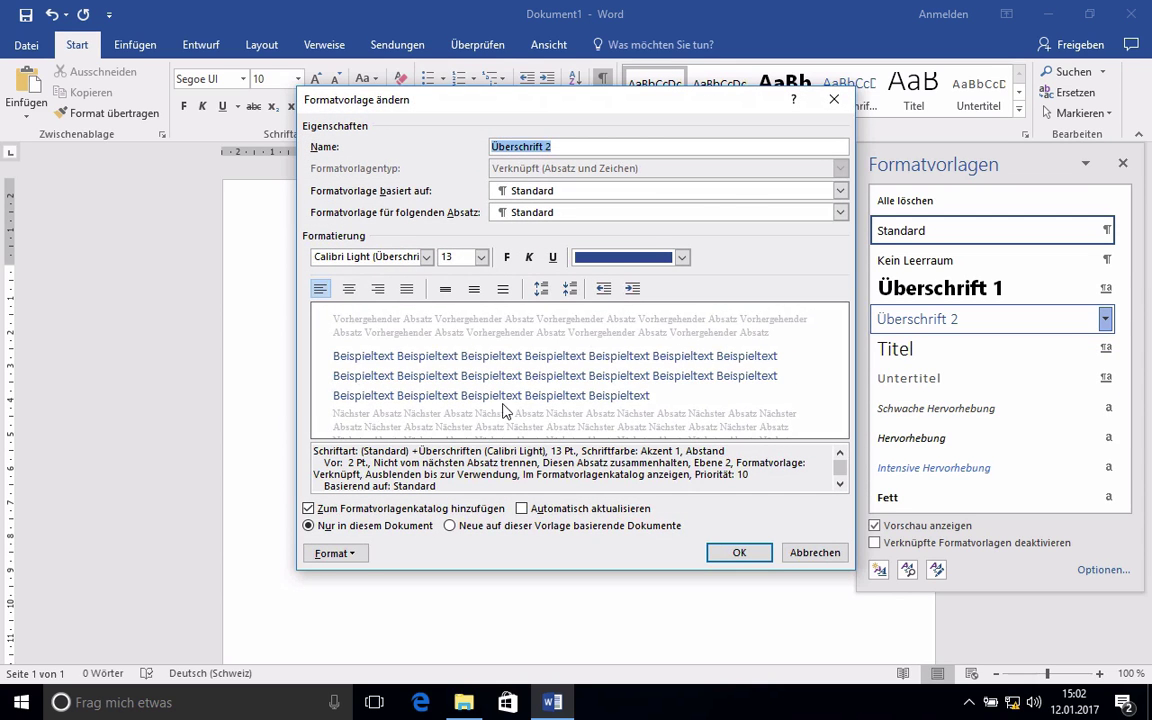
pyautogui.click(427, 258)
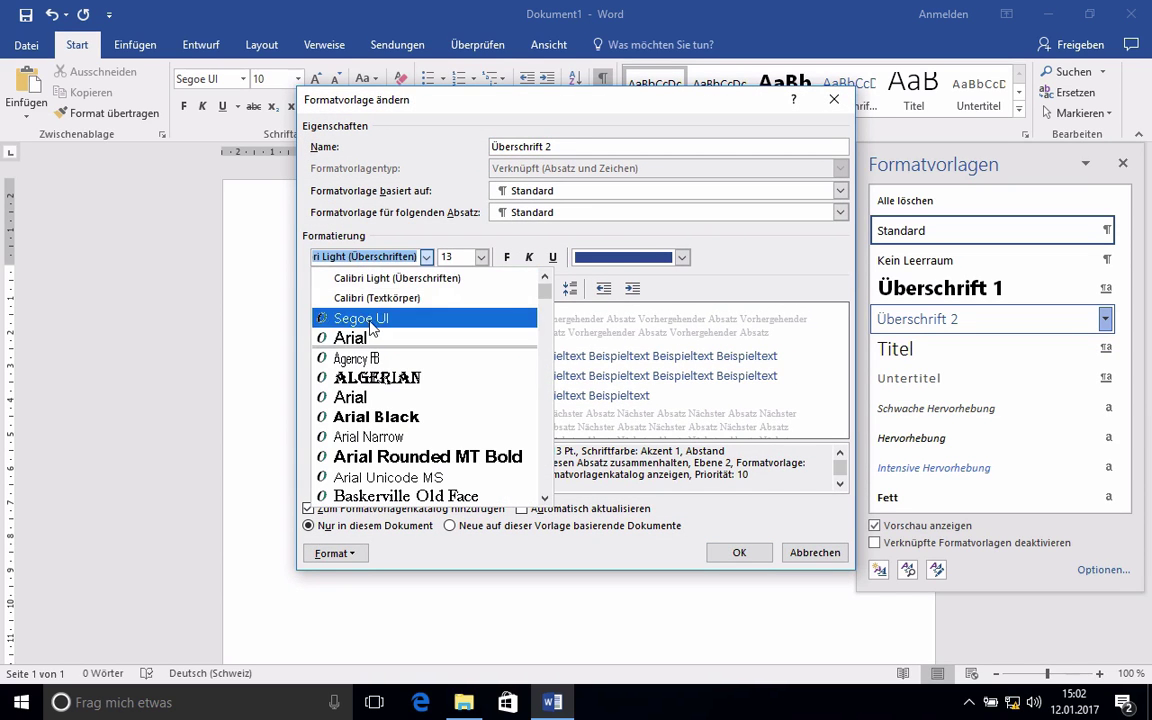
pyautogui.click(365, 318)
pyautogui.click(481, 257)
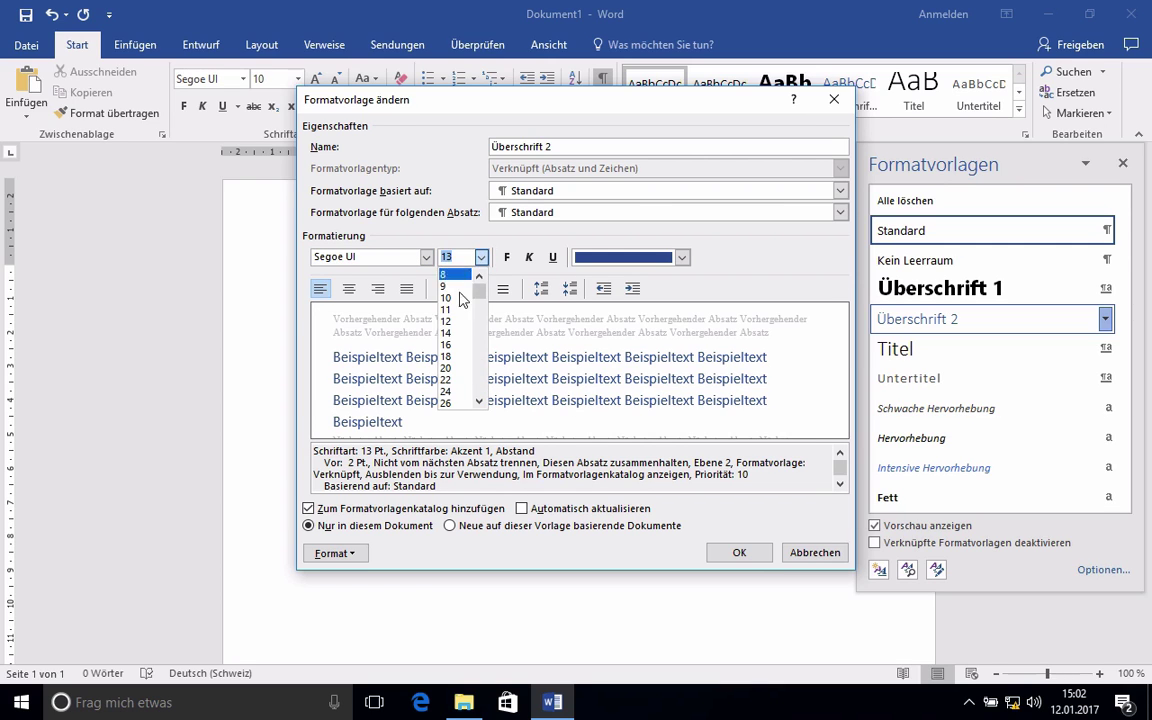
pyautogui.click(478, 300)
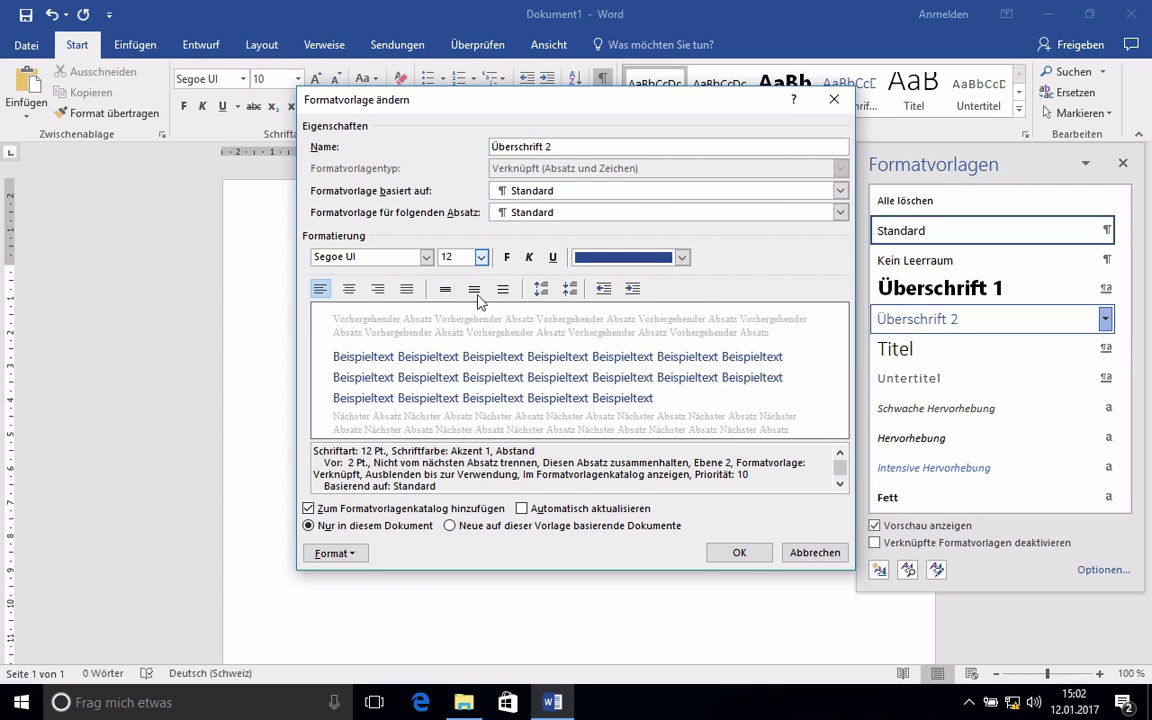
pyautogui.click(681, 257)
pyautogui.click(637, 284)
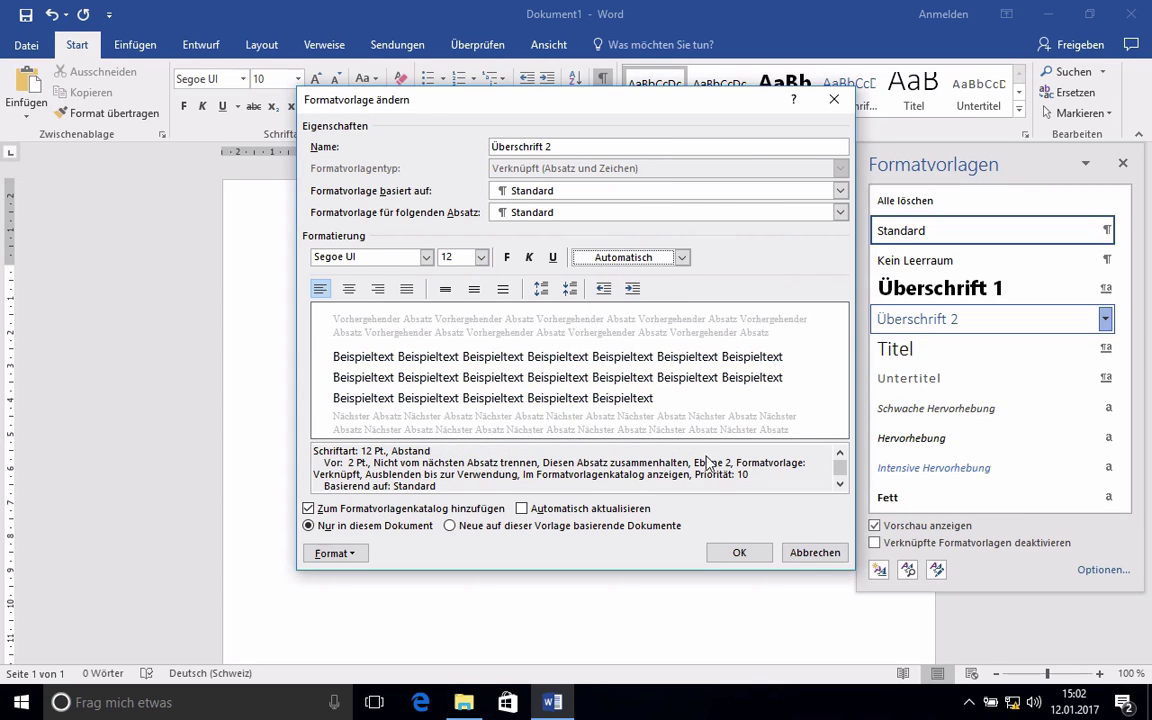
pyautogui.click(507, 257)
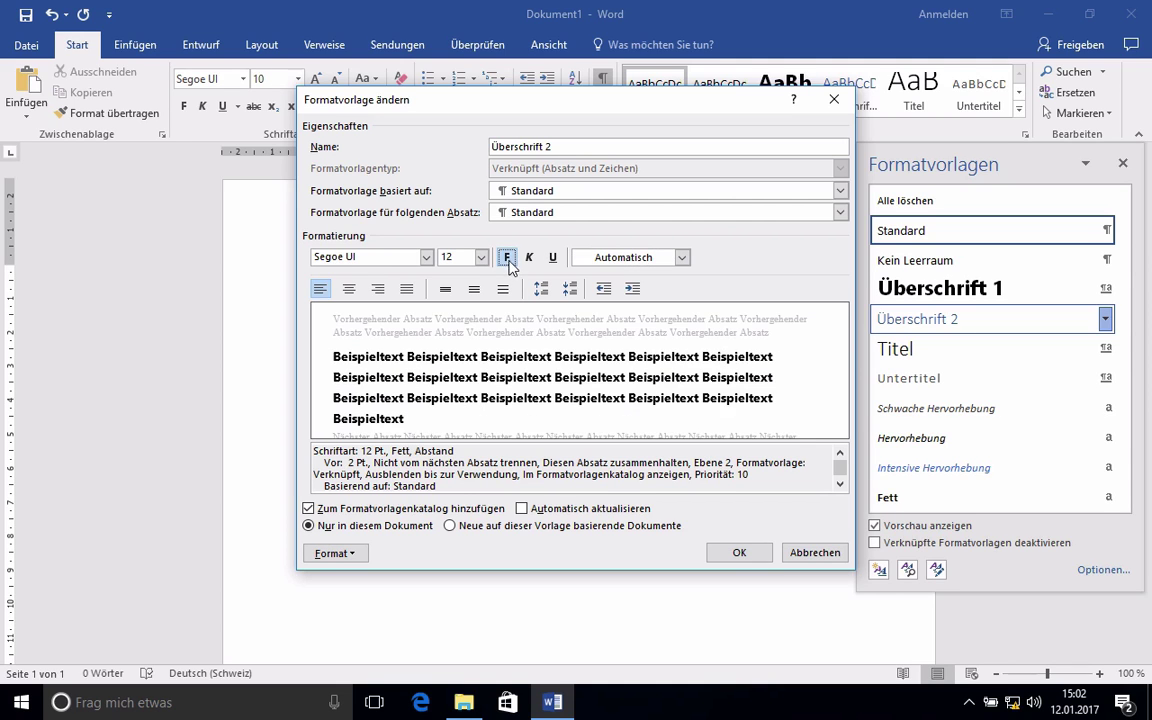
# In Überschrift 2's Absatz settings, set Nach spacing to 6 Pt. and confirm.
pyautogui.click(350, 553)
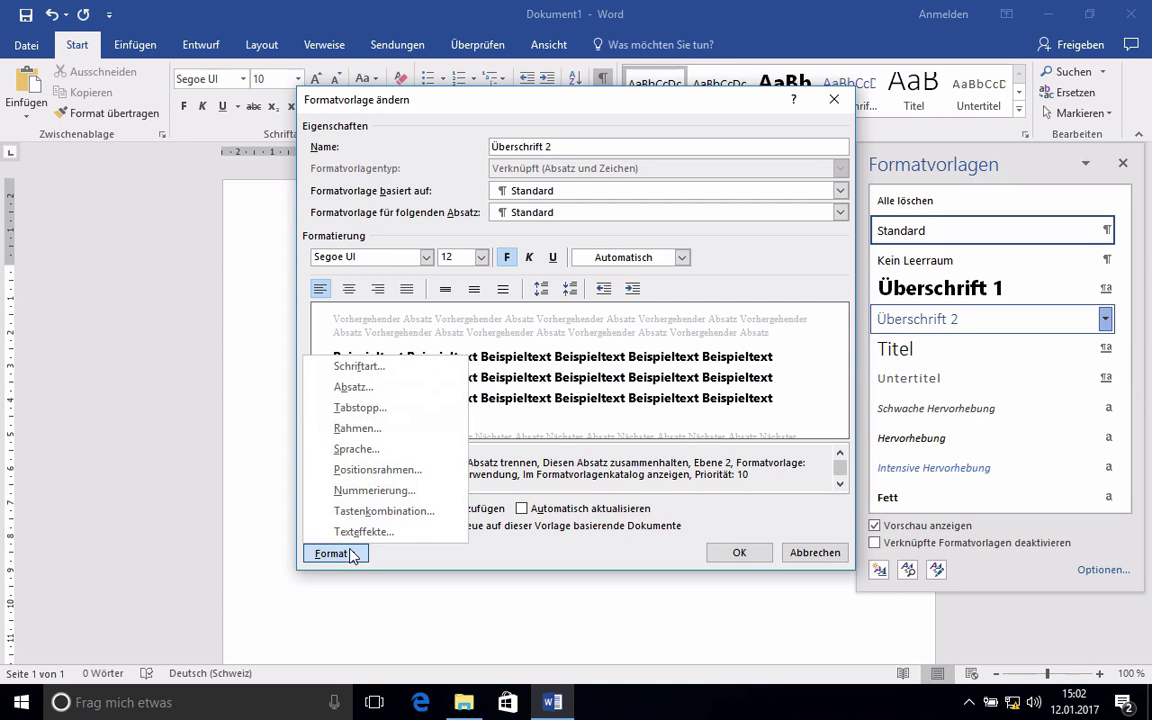
pyautogui.click(345, 389)
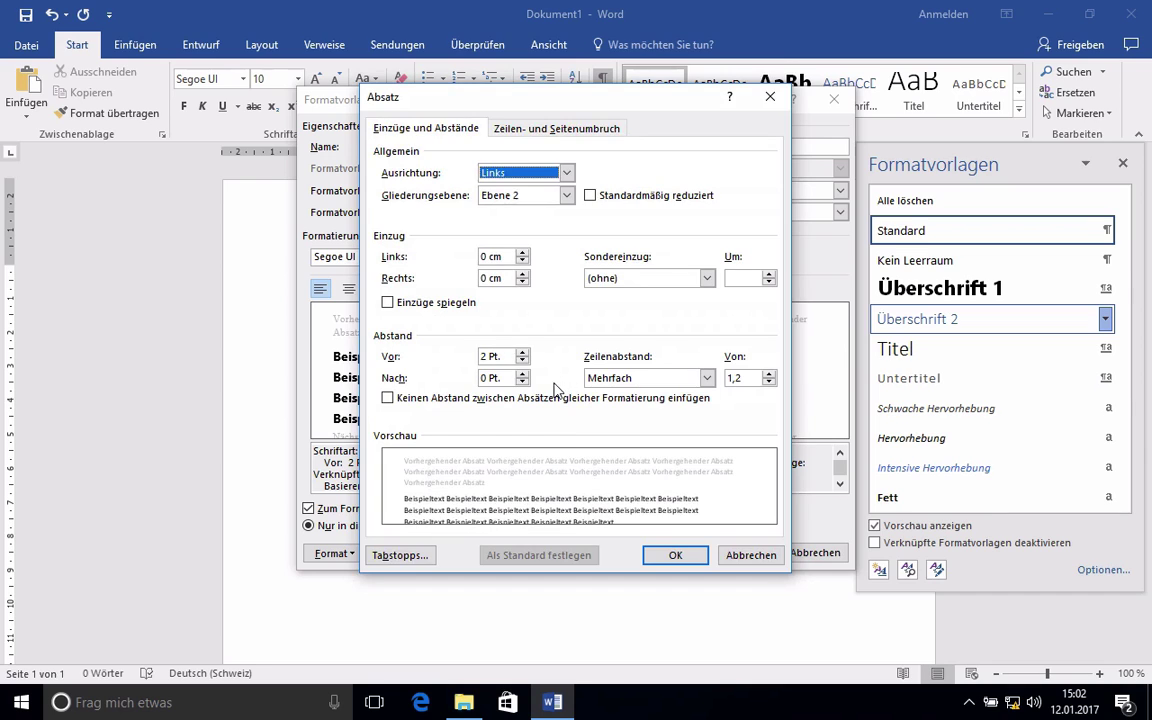
pyautogui.click(522, 373)
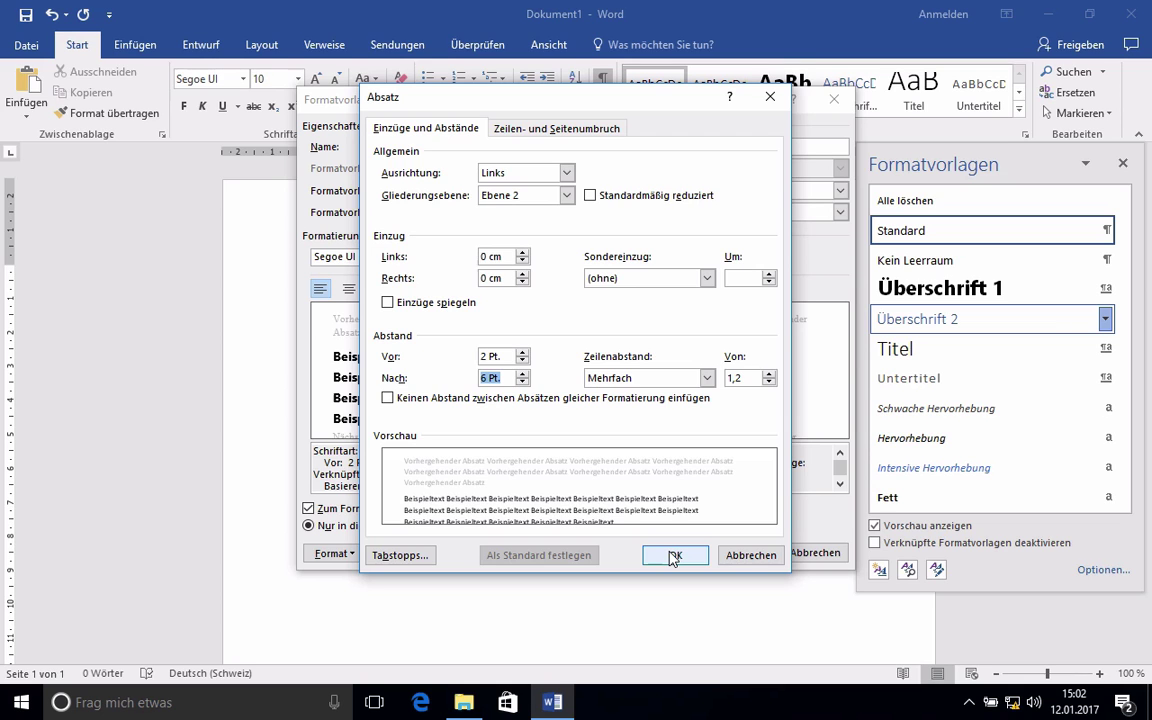
pyautogui.click(673, 557)
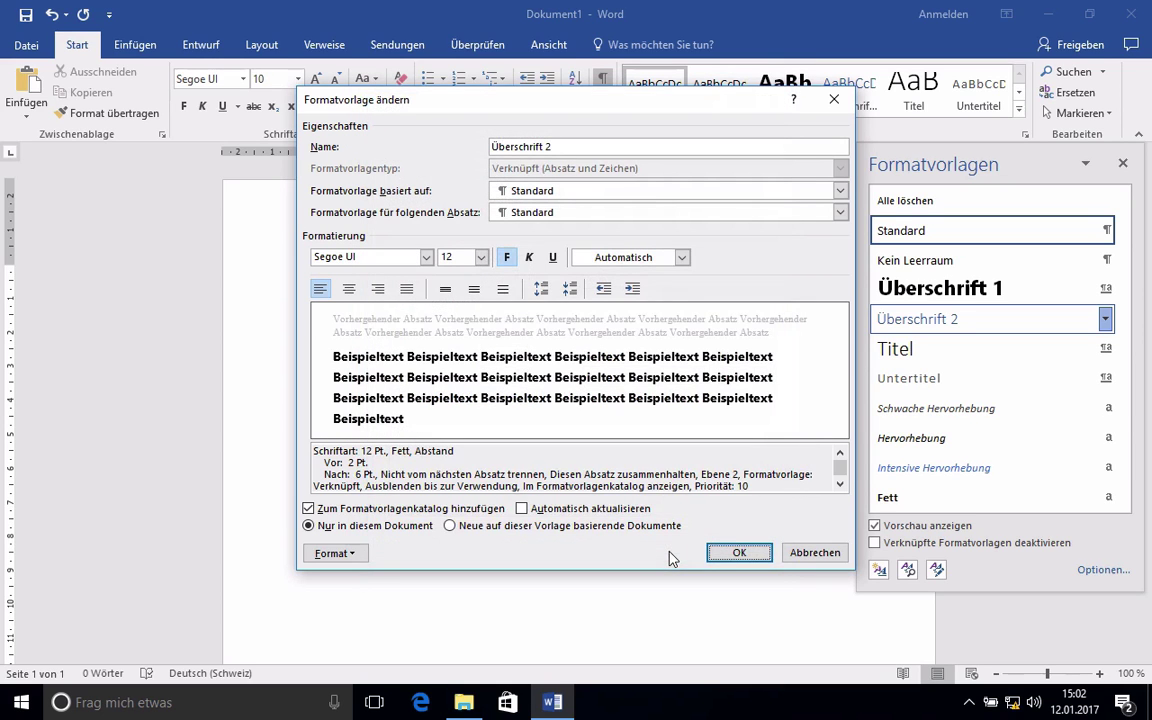
# Save Überschrift 2 for new template documents, close Word without saving, and relaunch it.
pyautogui.click(450, 526)
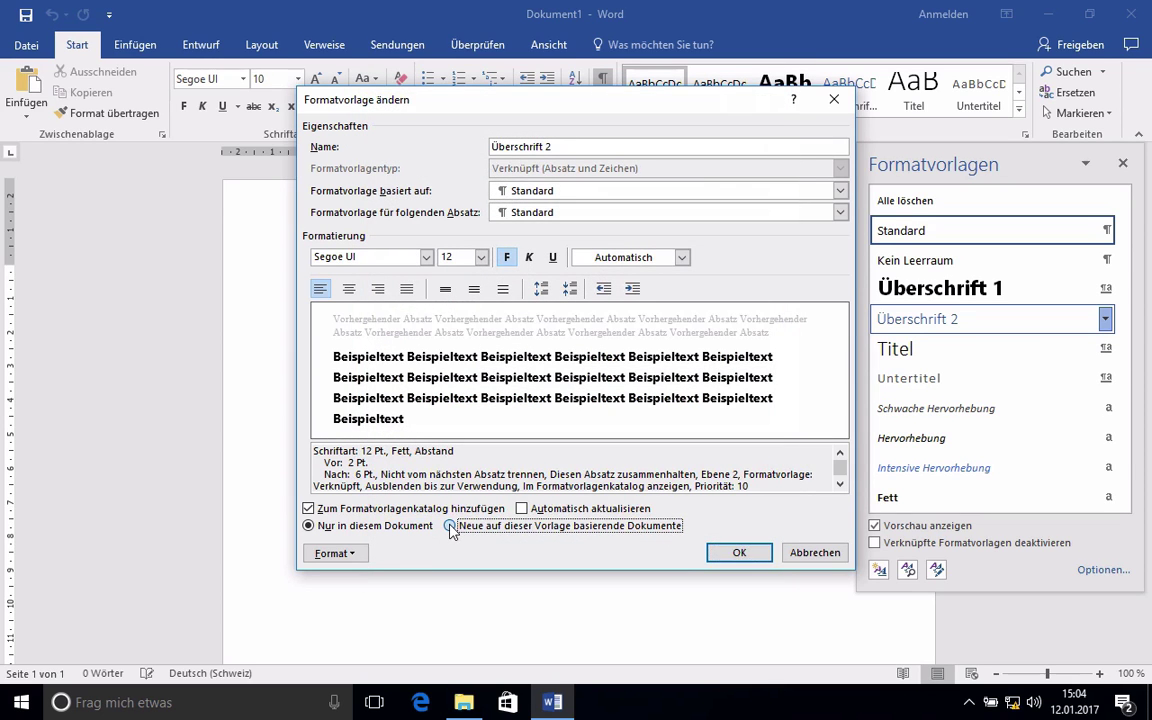
pyautogui.click(744, 556)
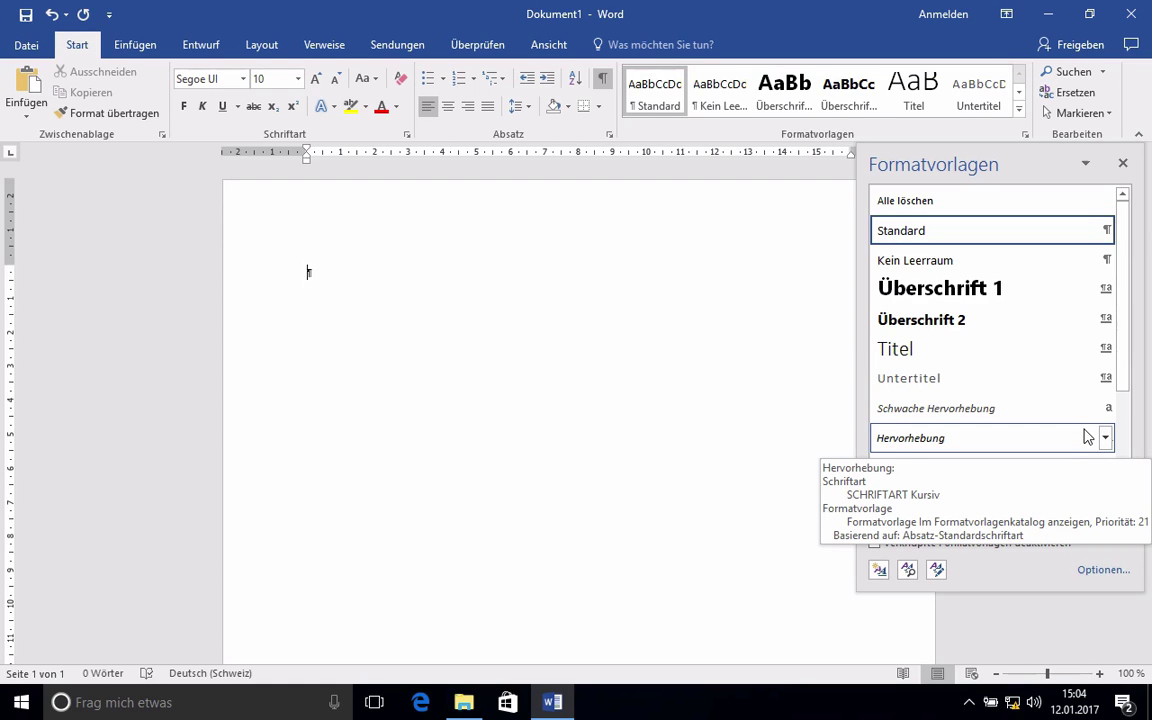
pyautogui.click(1132, 14)
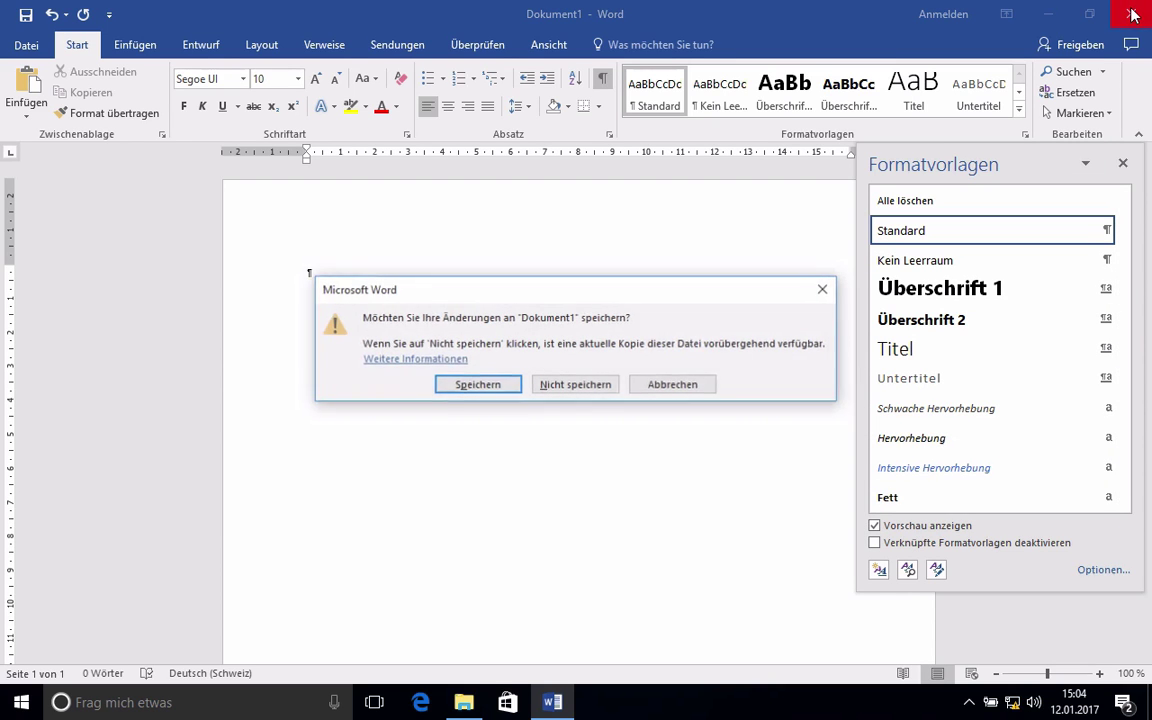
pyautogui.click(590, 386)
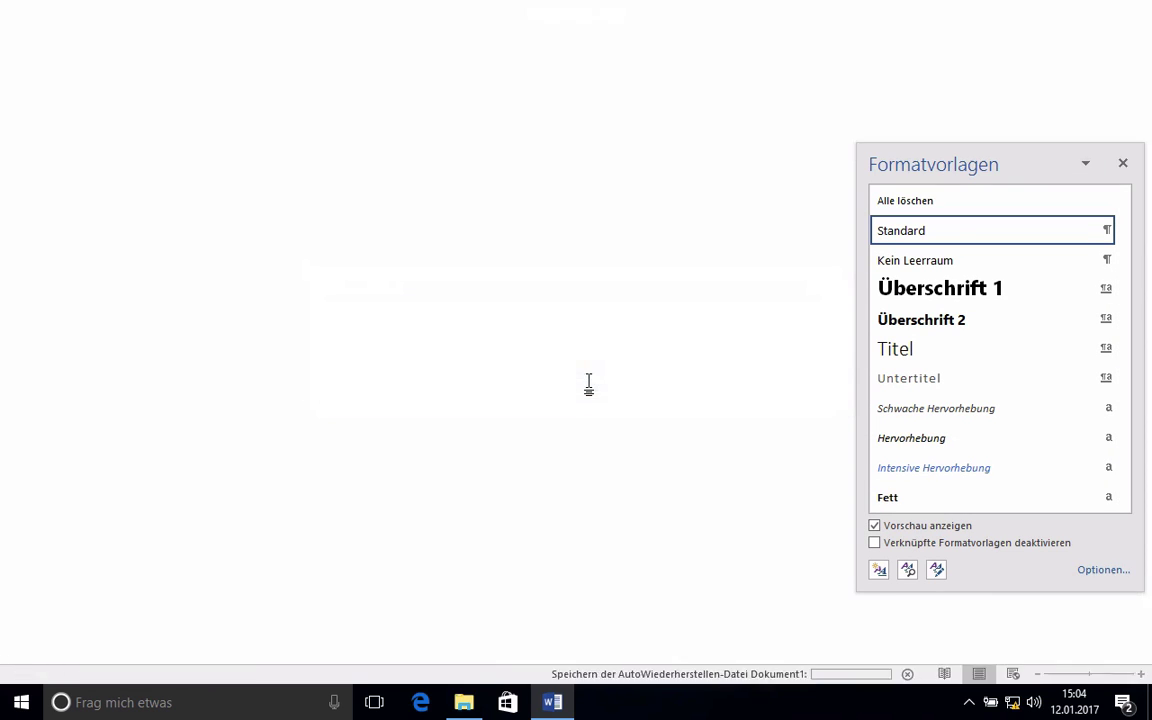
pyautogui.click(552, 704)
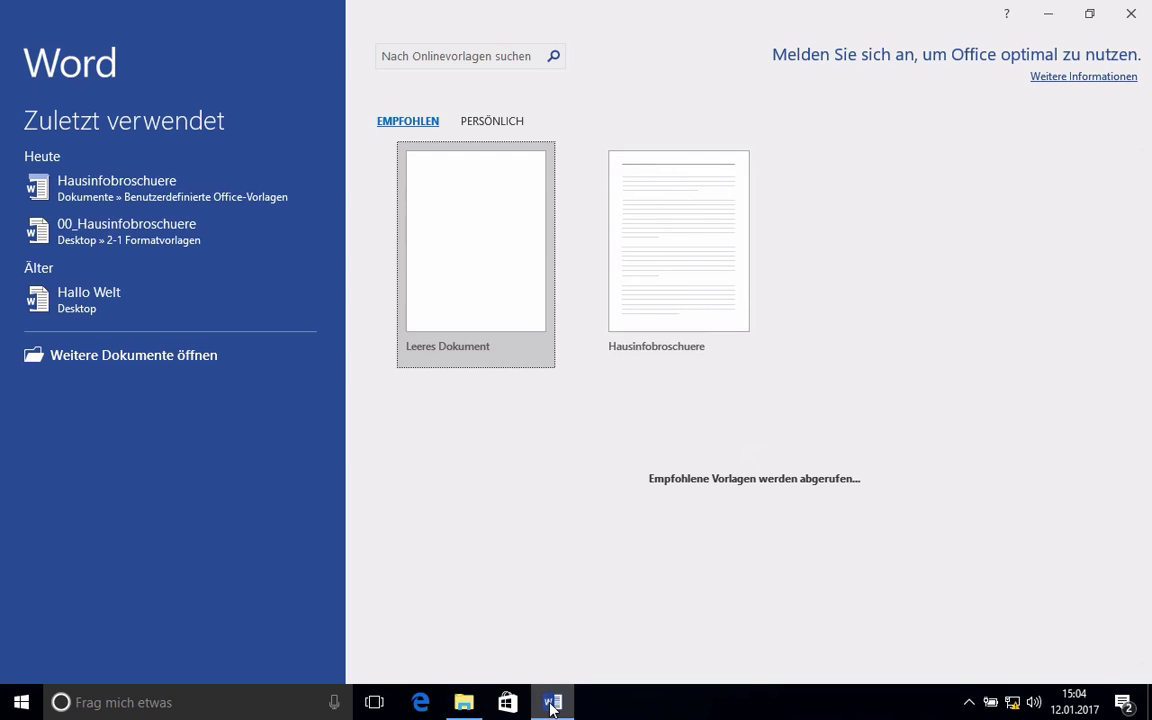
# Create a fresh blank document and show the Formatvorlagen pane to check the redefined styles.
pyautogui.click(450, 262)
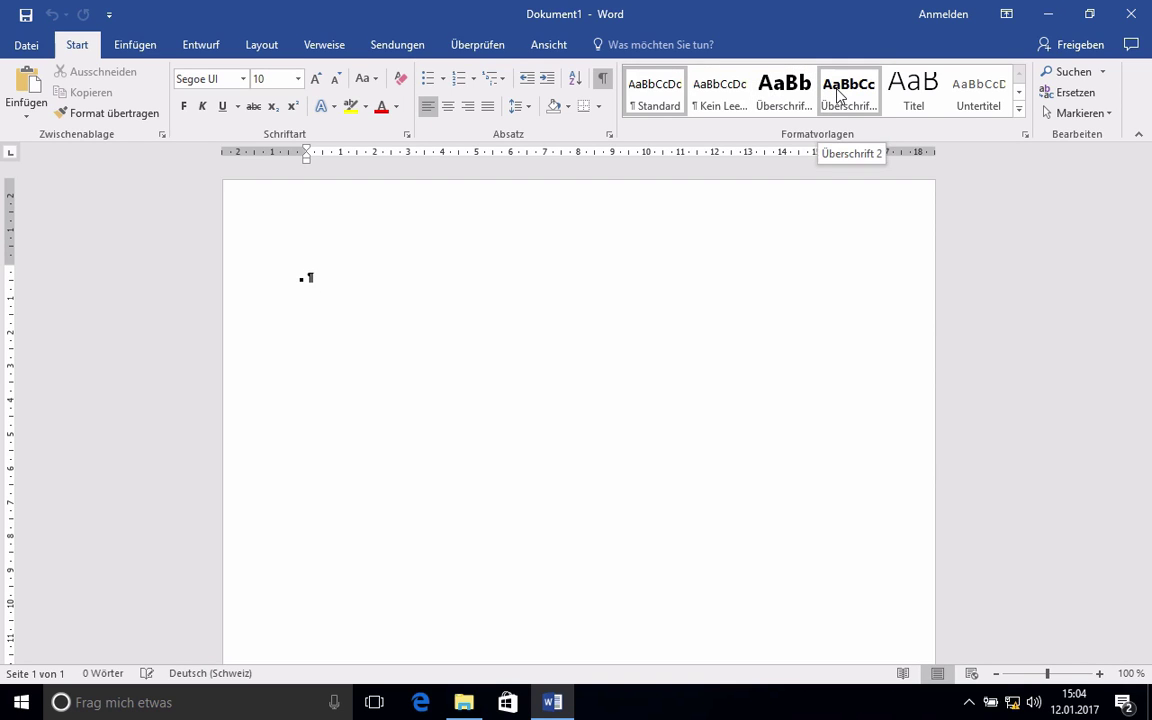
pyautogui.click(1025, 134)
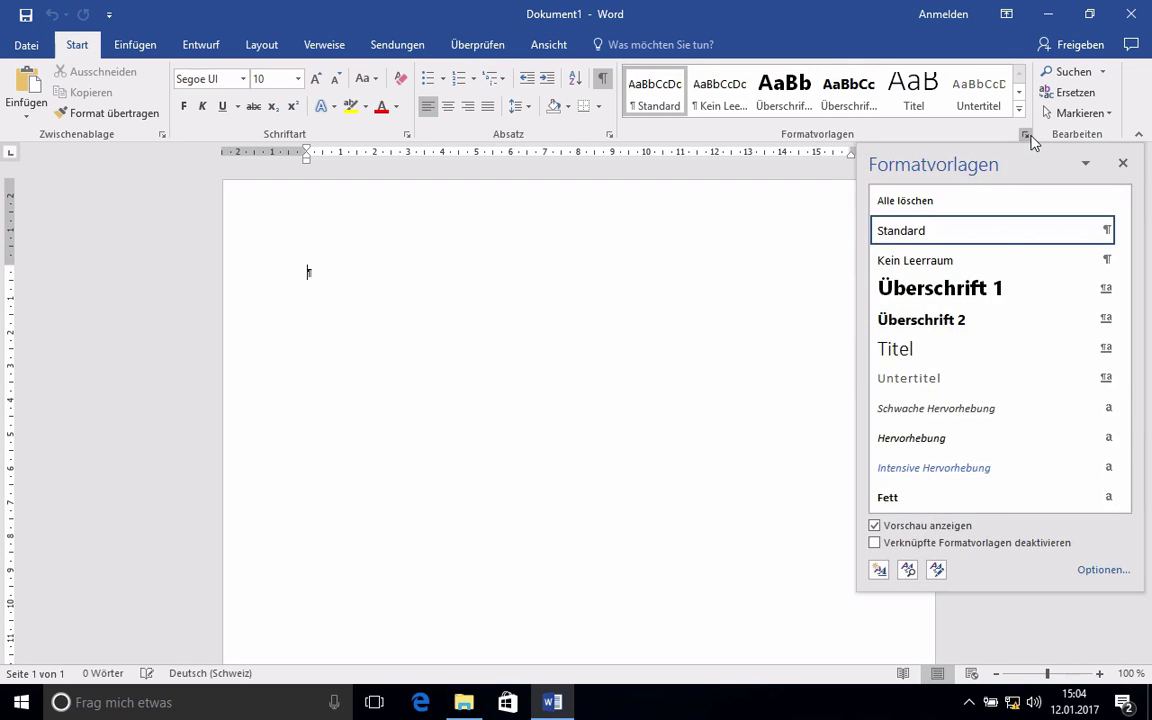